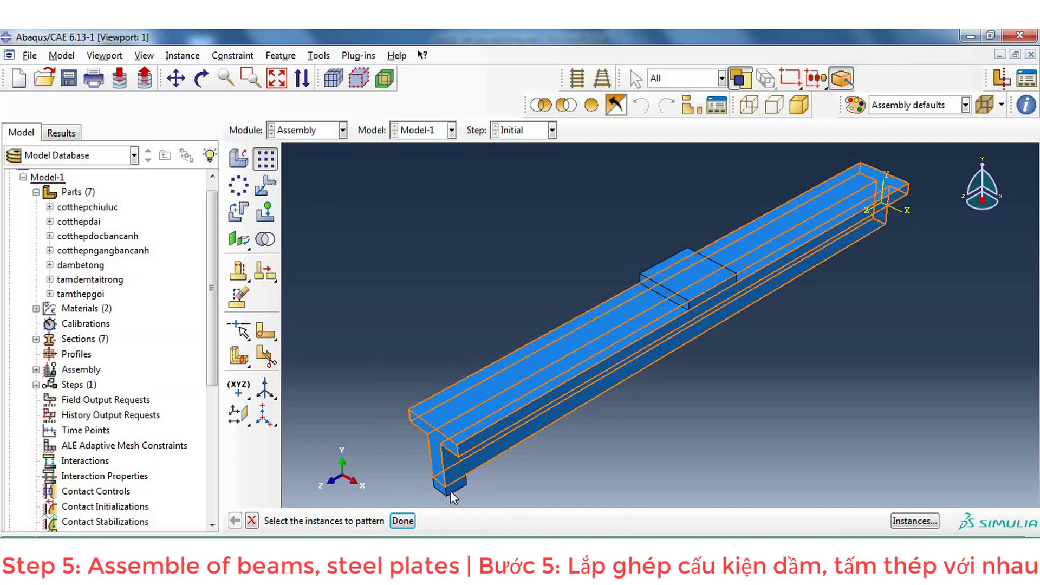
Linear-pattern the support plate under the beam's near end with 2 instances at 0.08 offset in direction 1 and 1 in direction 2
click(451, 491)
click(403, 521)
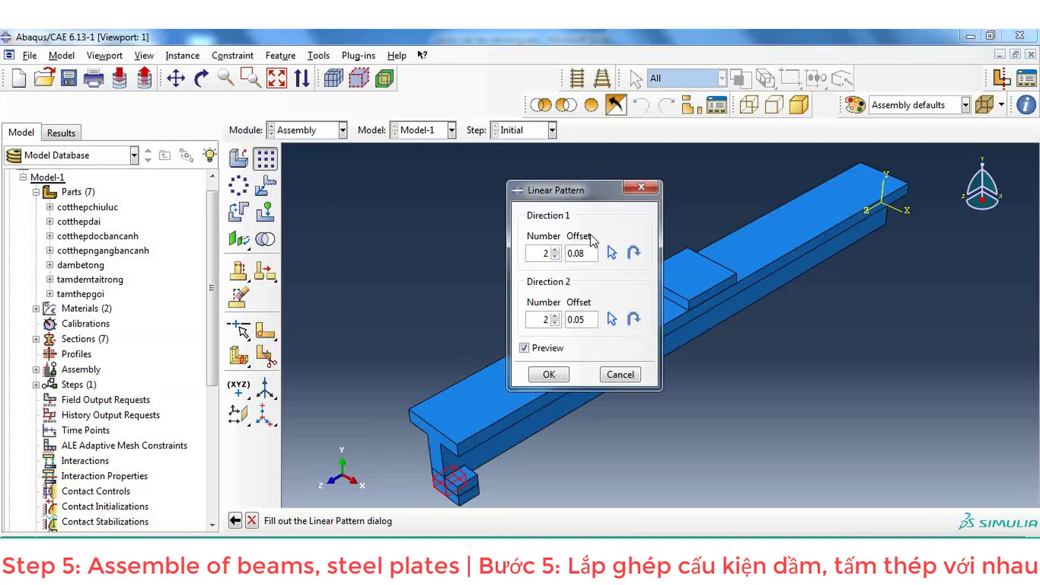
click(556, 322)
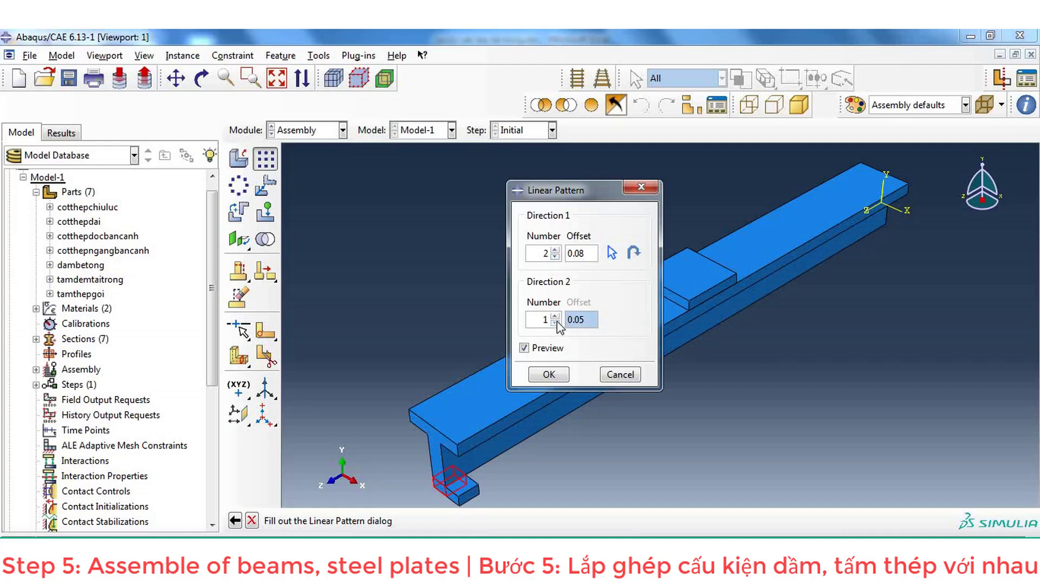
click(551, 378)
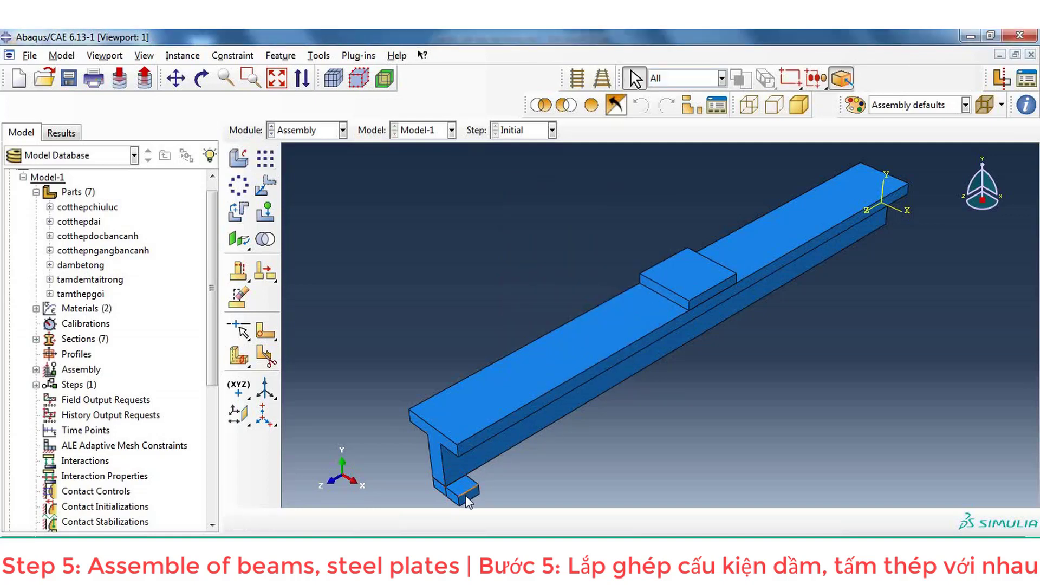
Translate the copied support plate from its top outer corner to the bottom corner at the beam's far end
click(265, 185)
click(463, 490)
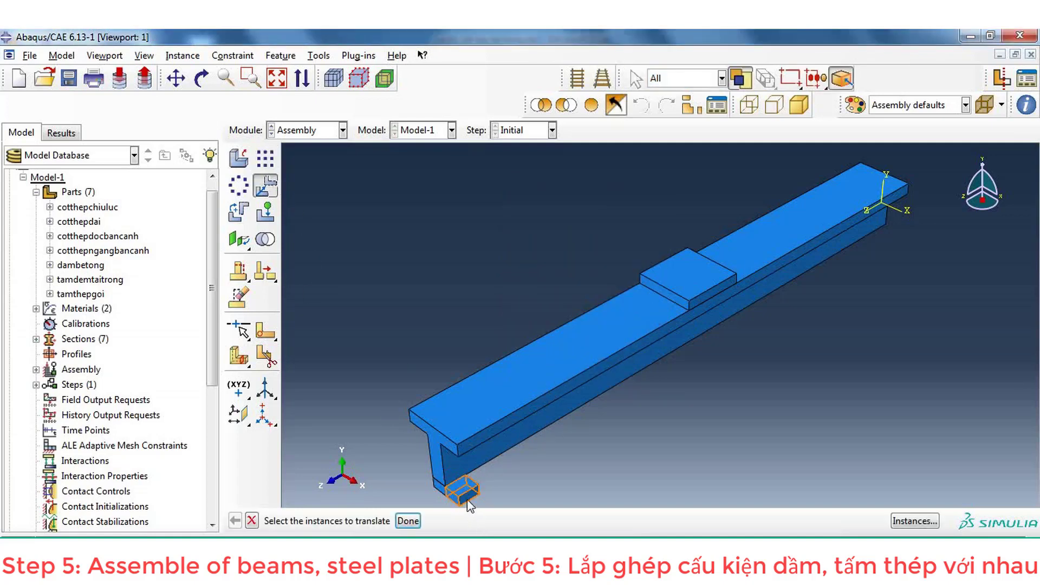
click(416, 523)
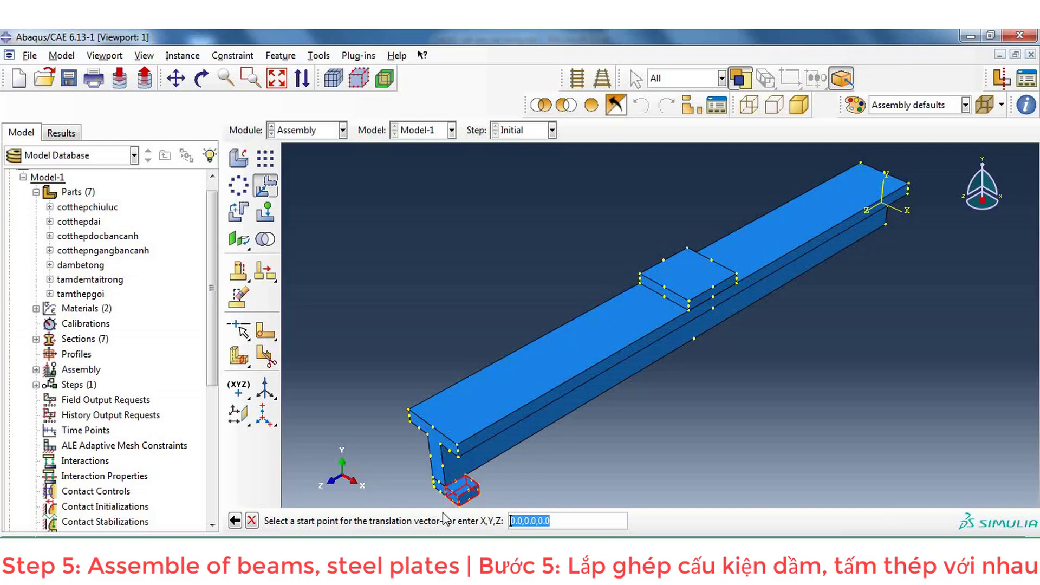
click(478, 485)
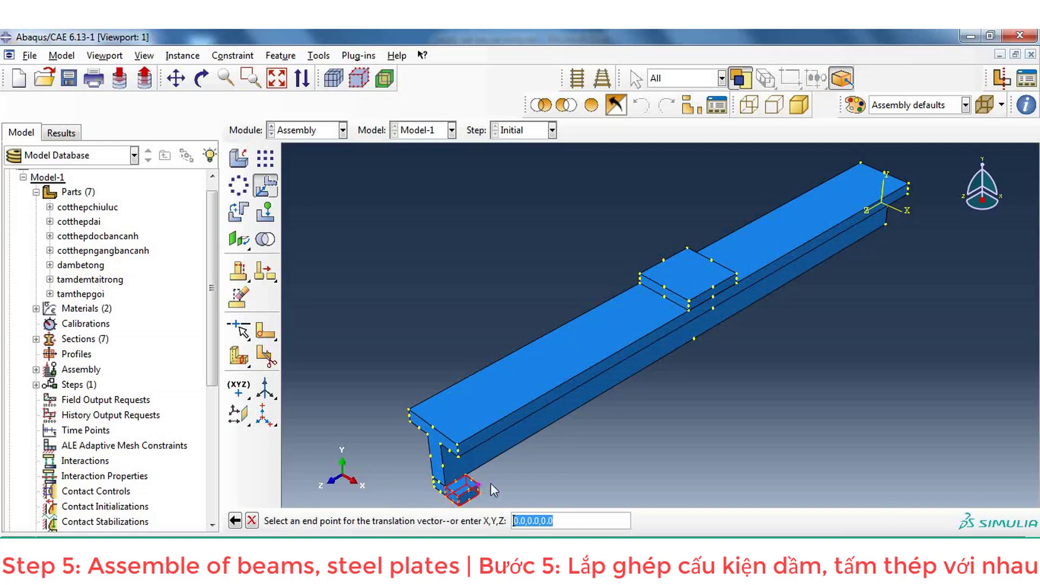
click(886, 223)
click(360, 521)
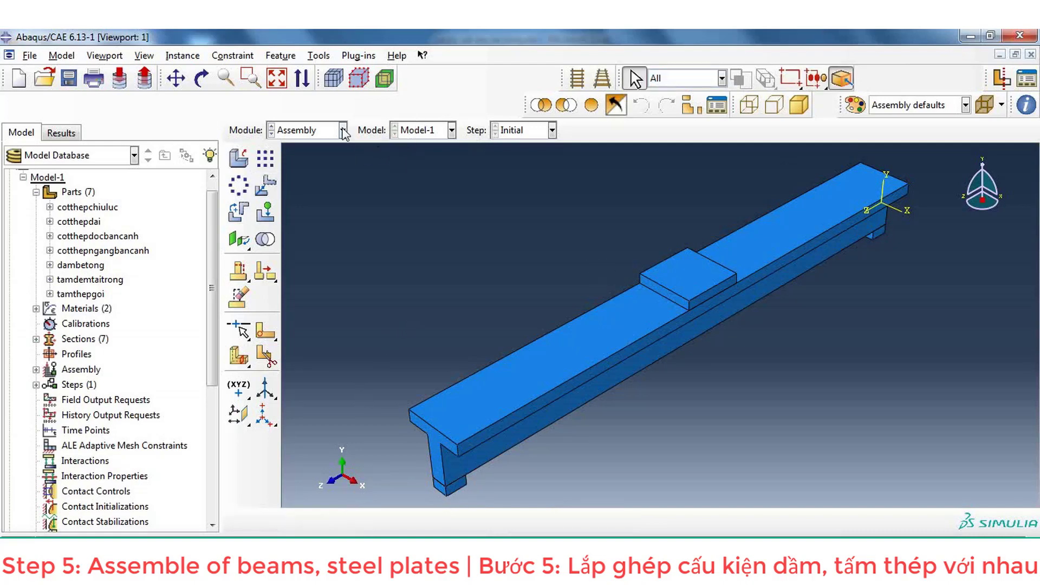
Move the display group toolbar up into the row with the view tools
drag(526, 105, 433, 79)
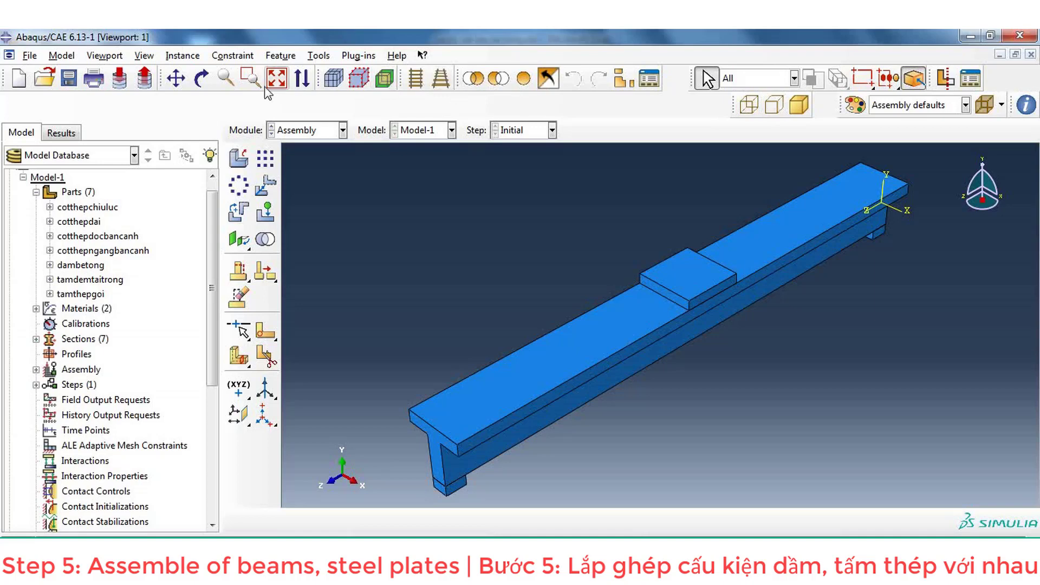
click(201, 78)
drag(668, 382, 557, 294)
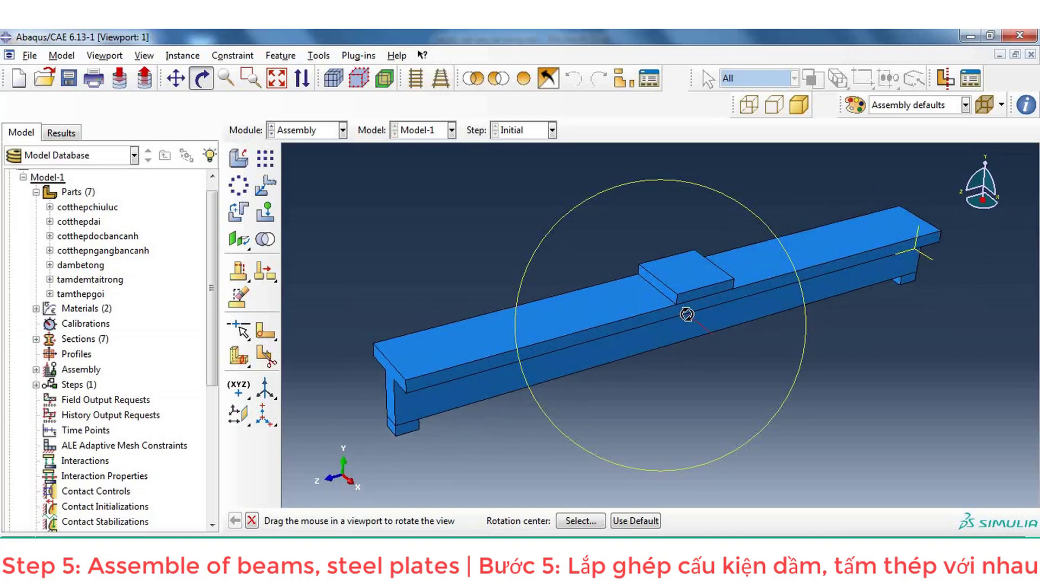
click(201, 79)
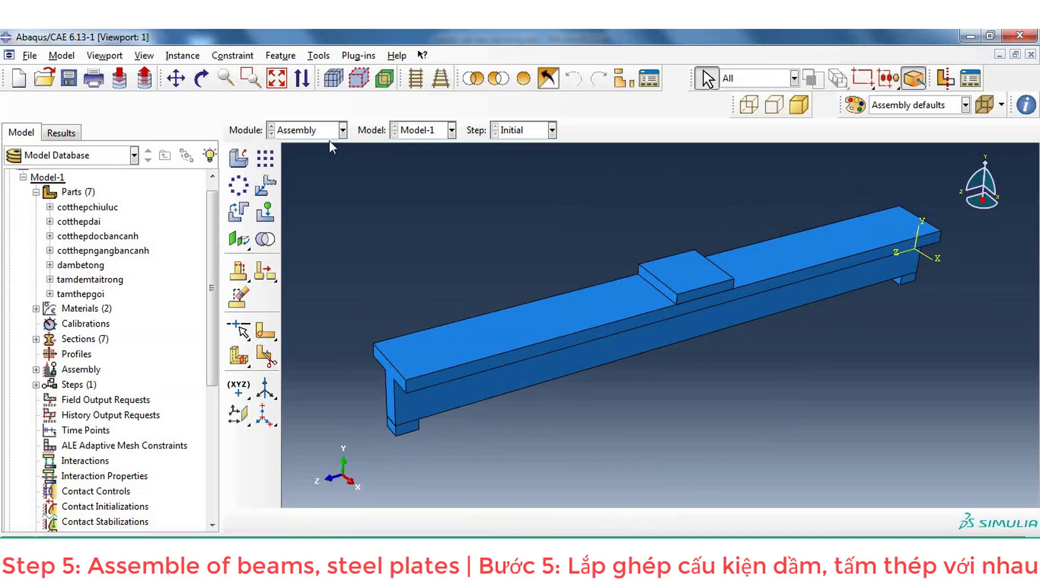
Add instances of the parts cotthepchiuluc and cotthepdai to the assembly
click(239, 159)
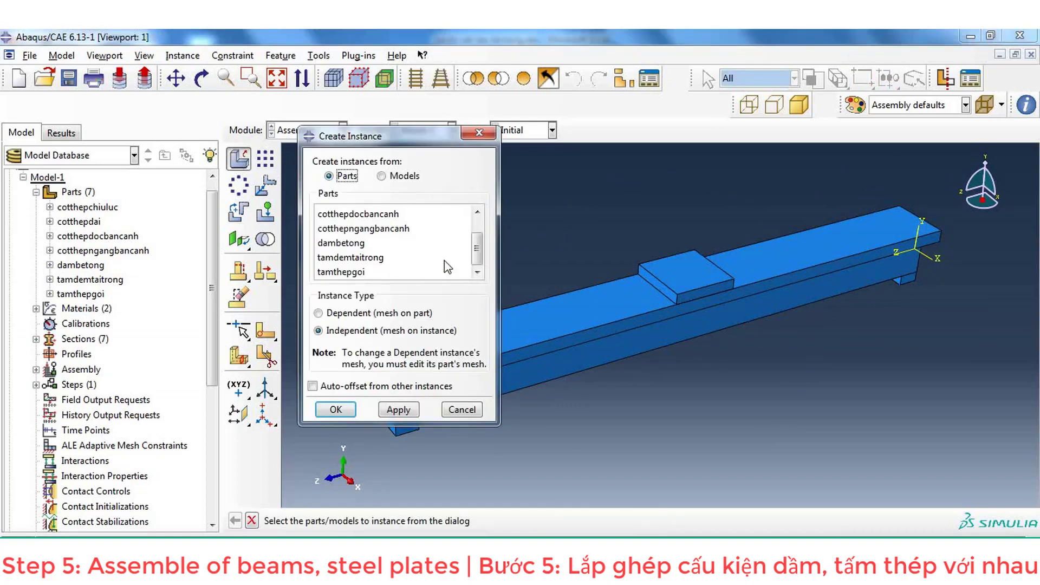
scroll(471, 258, up, 2)
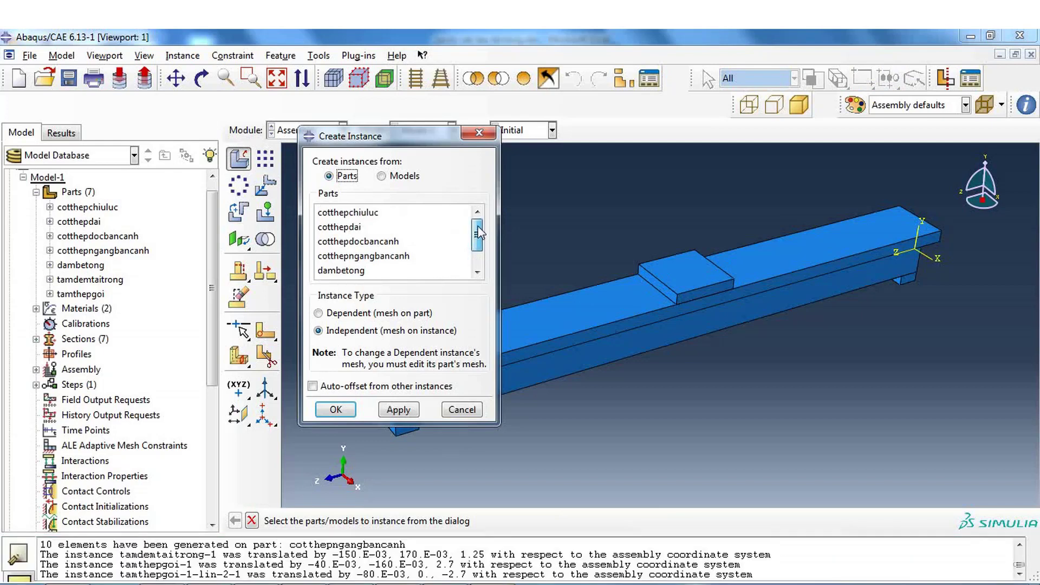
click(362, 213)
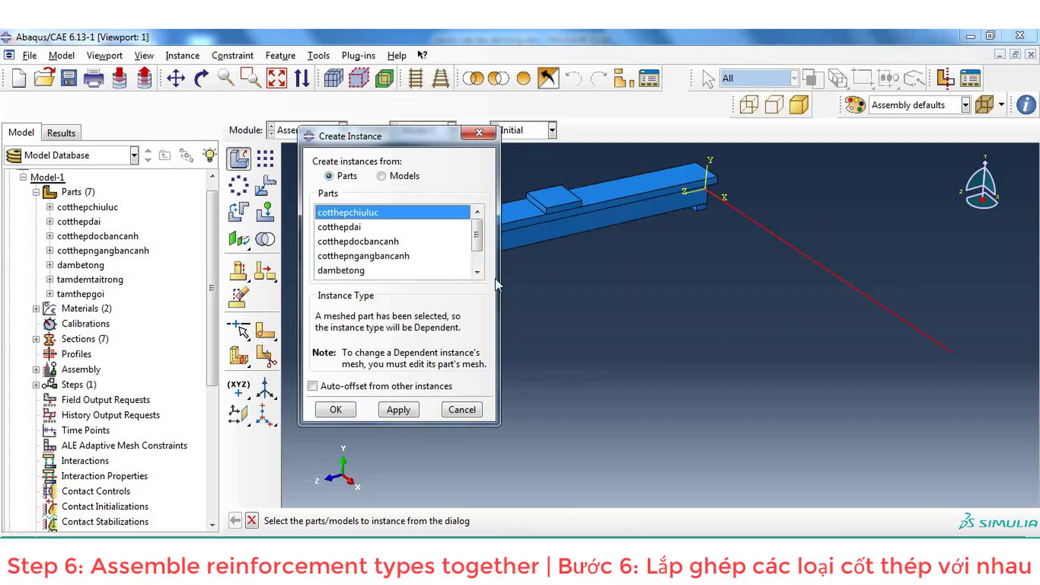
click(336, 409)
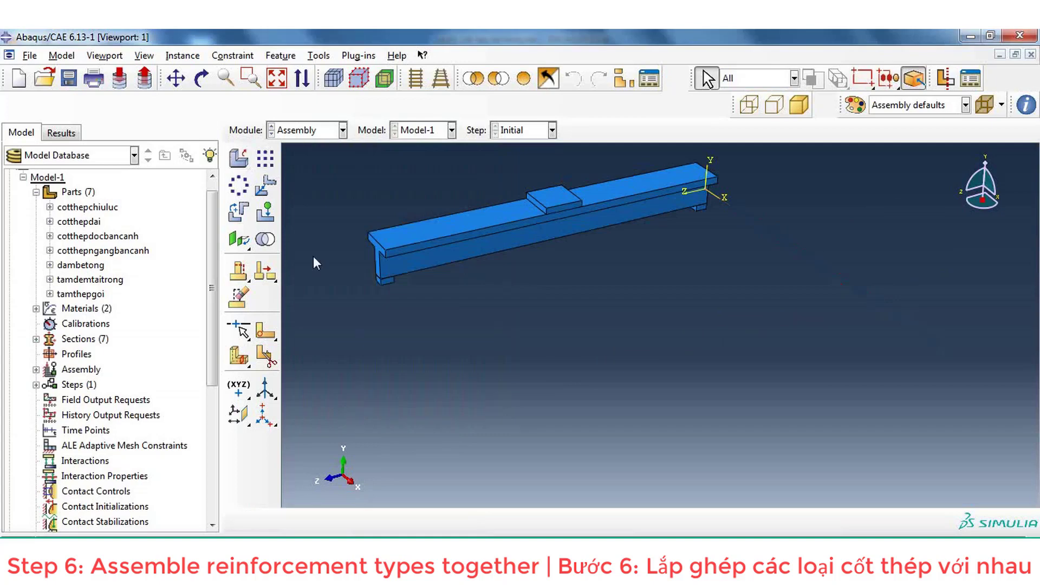
click(242, 169)
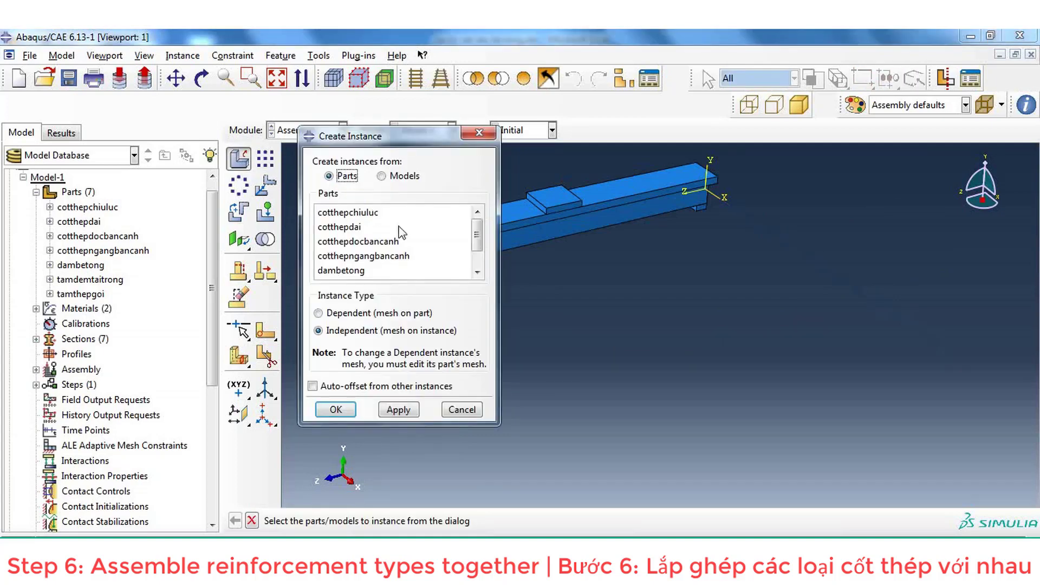
click(349, 228)
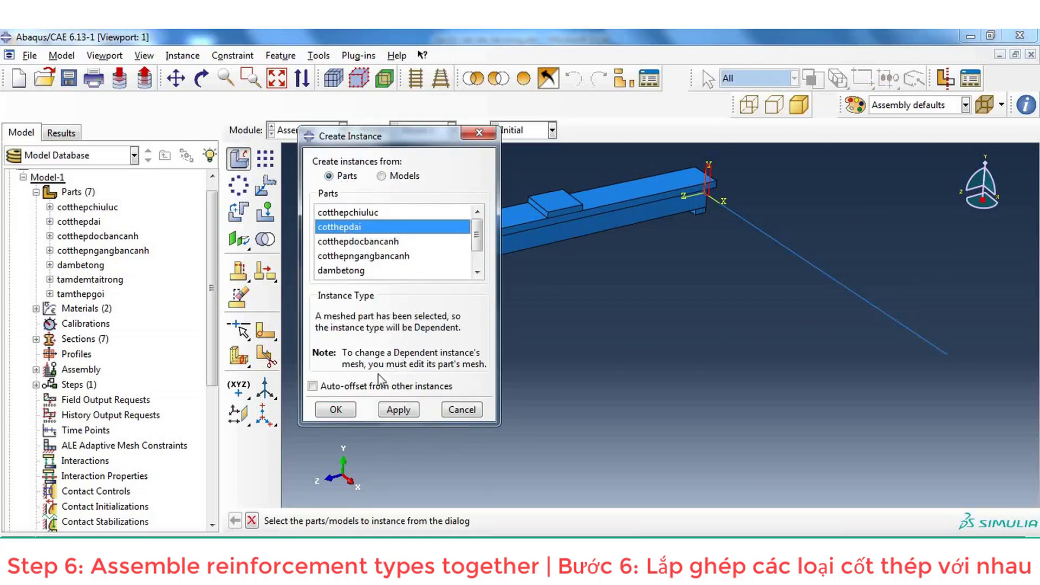
click(350, 411)
Limit the assembly display to the instances cotthepchiuluc-1 and cotthepdai-1, hiding the beam and all plates
click(142, 56)
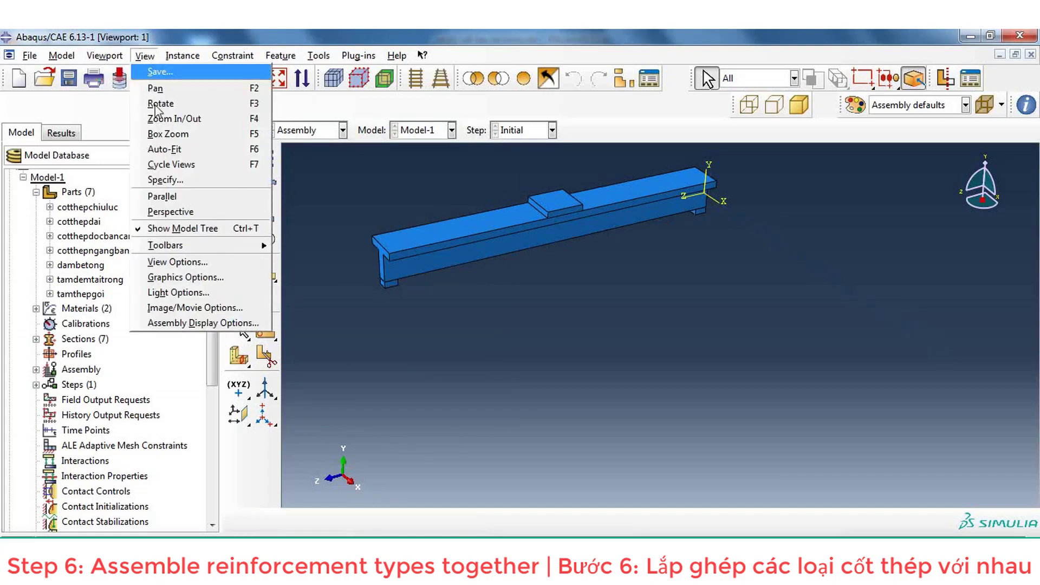
click(226, 323)
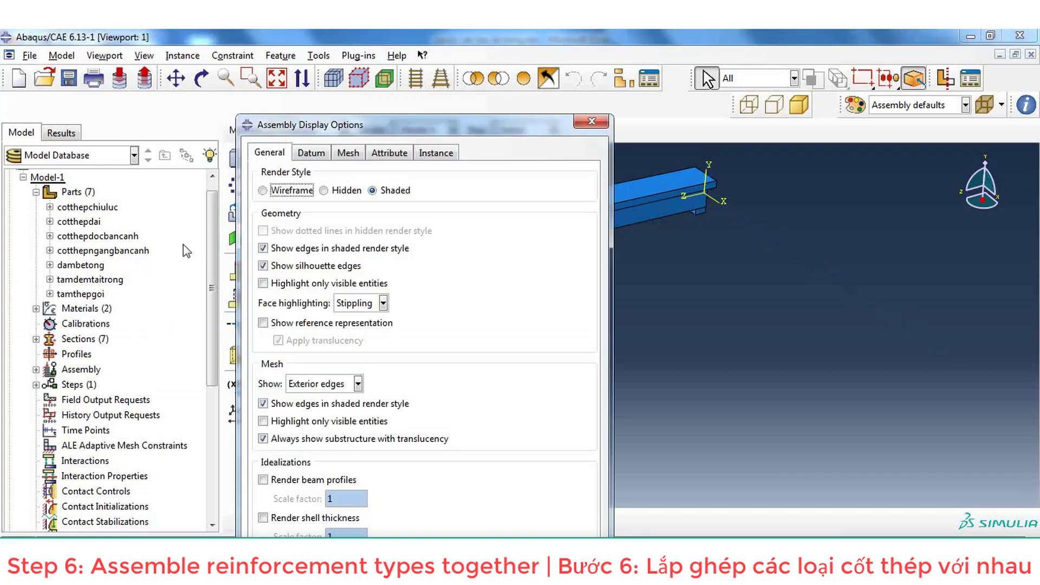
click(435, 153)
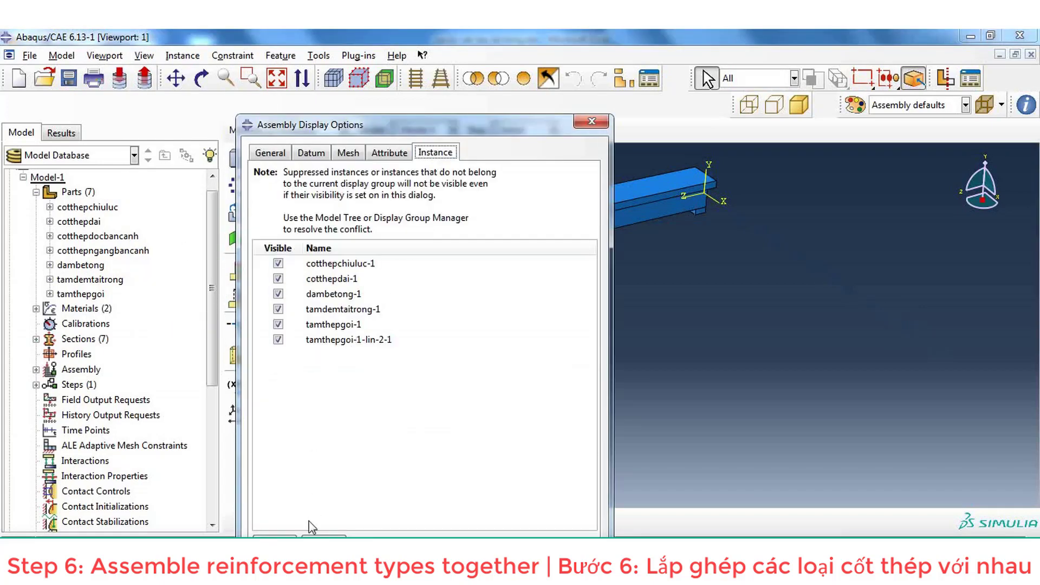
click(324, 540)
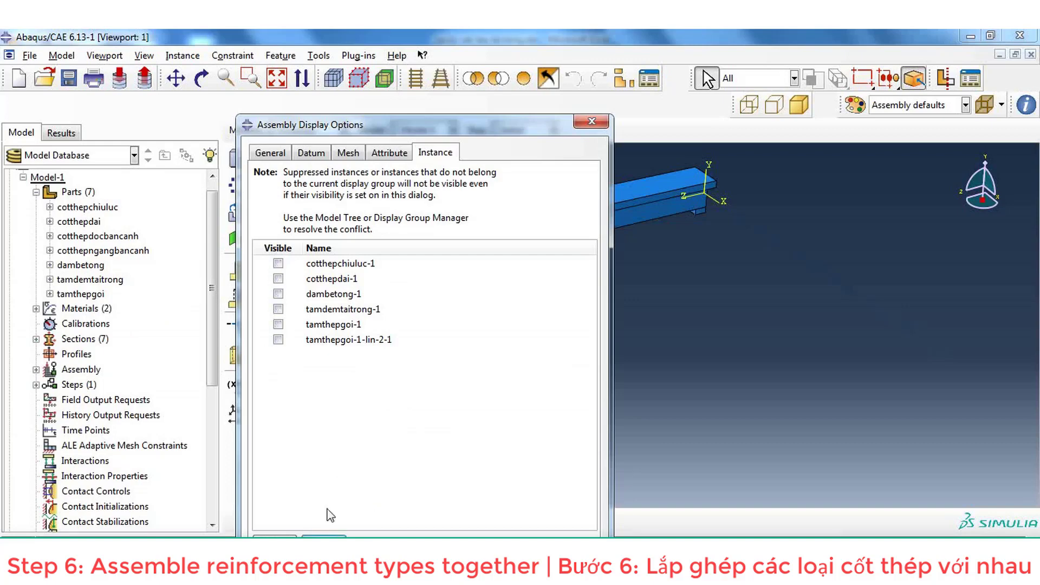
click(333, 280)
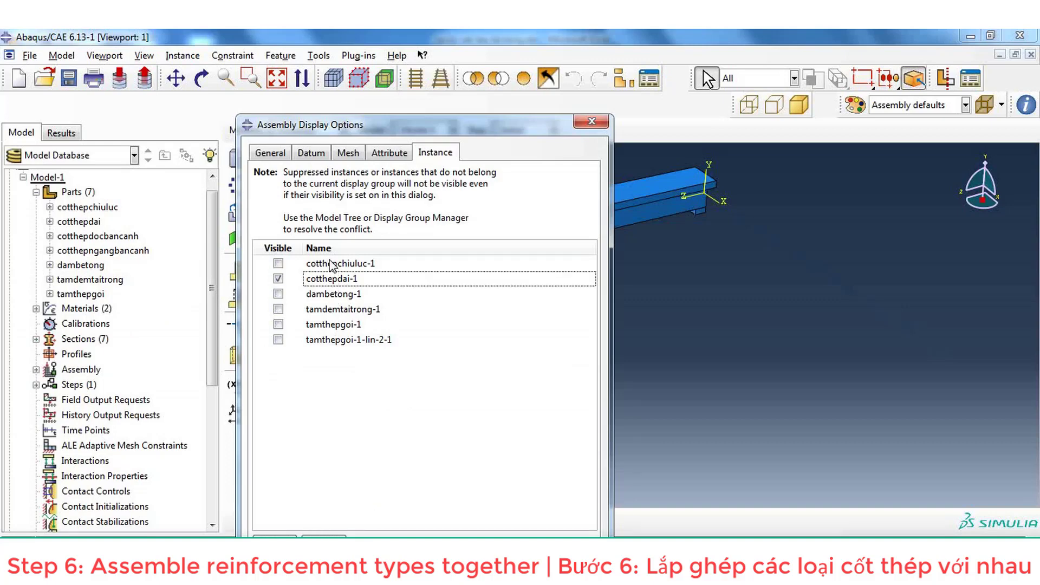
click(332, 264)
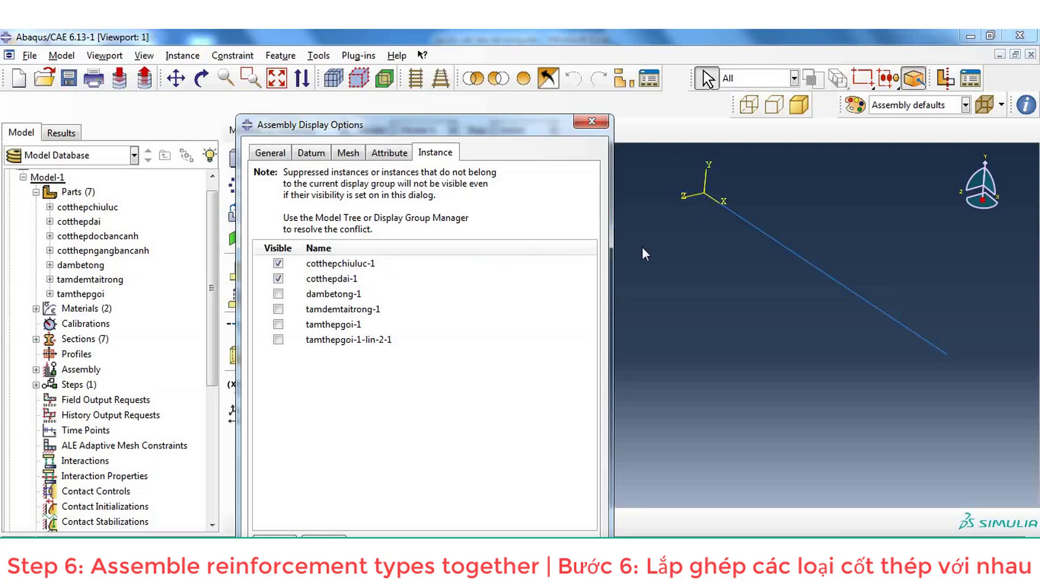
key(Escape)
Rotate the cotthepdai stirrup instance 90 degrees about its vertical edge at the origin
scroll(754, 184, up, 3)
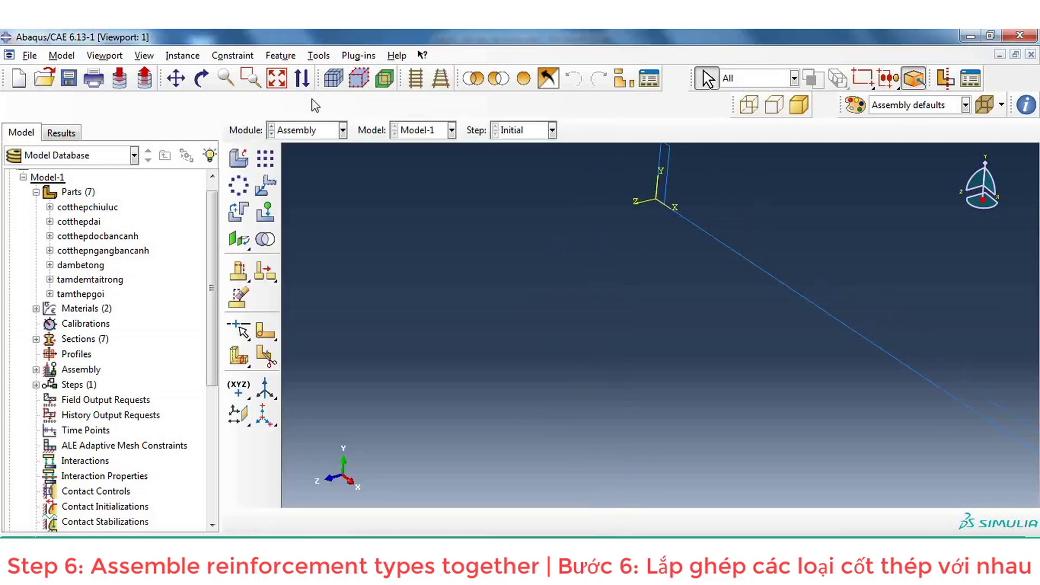
click(176, 78)
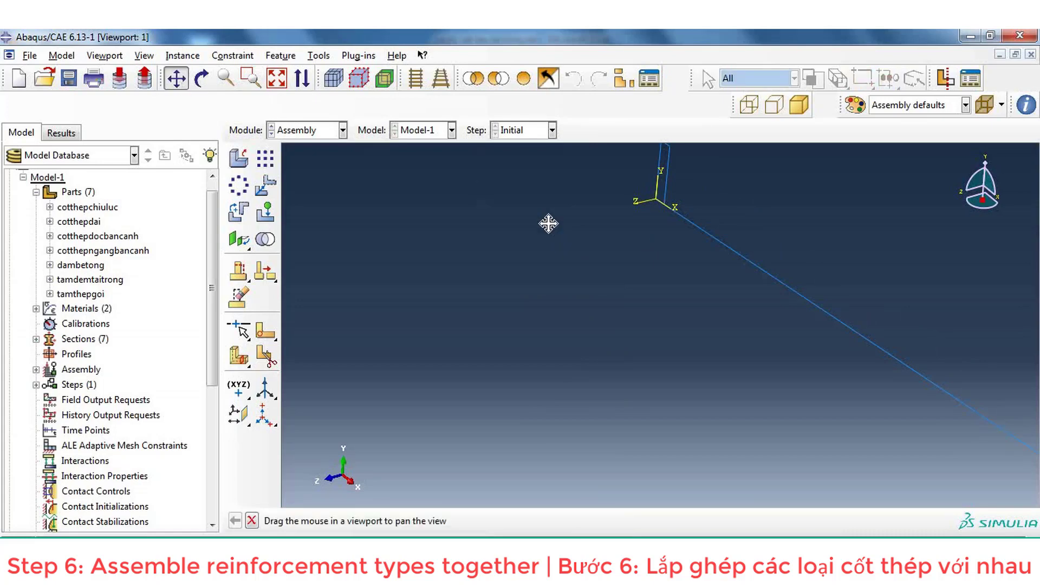
drag(550, 223, 475, 271)
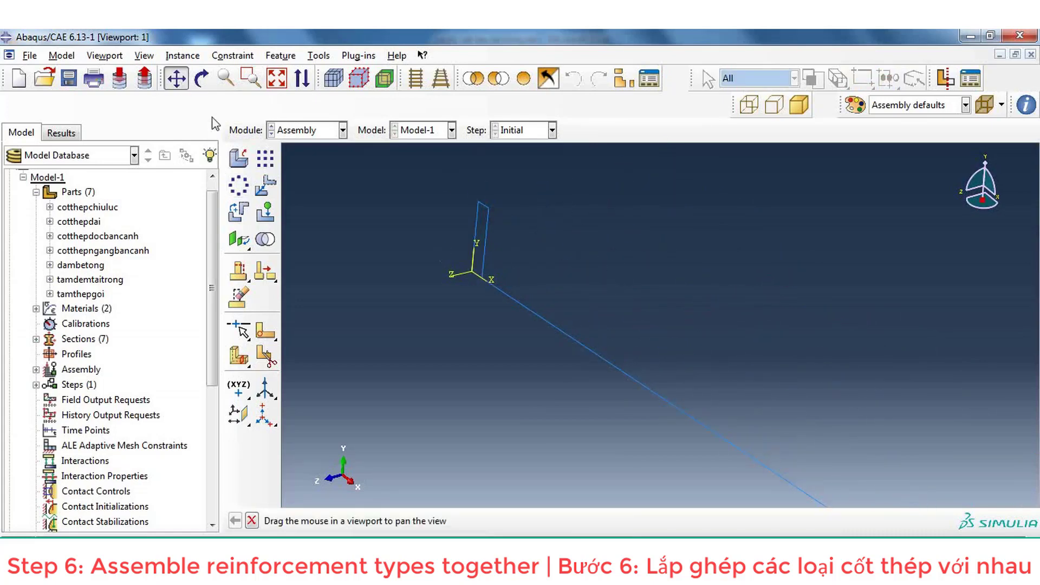
click(184, 80)
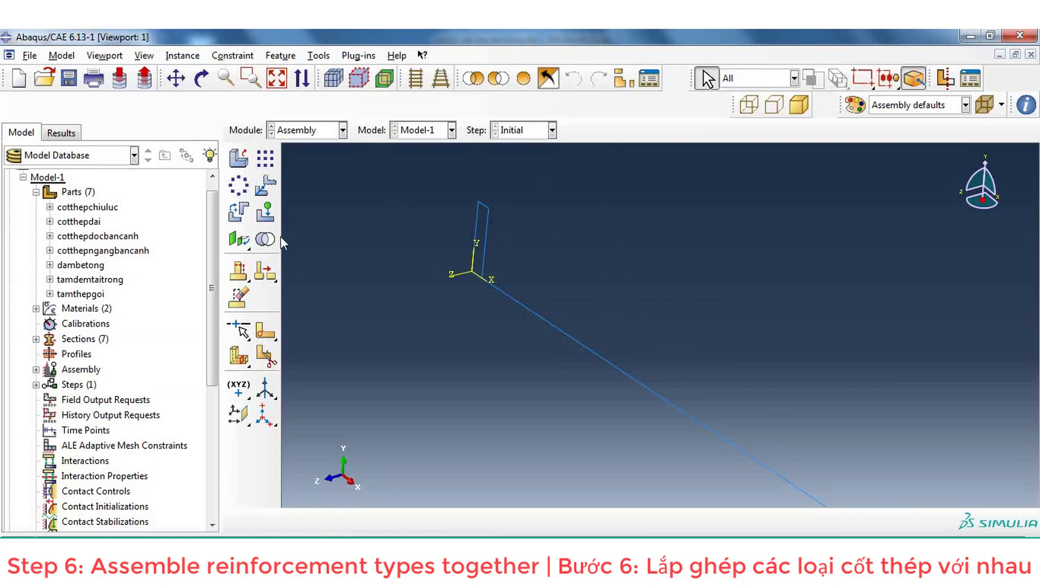
click(239, 212)
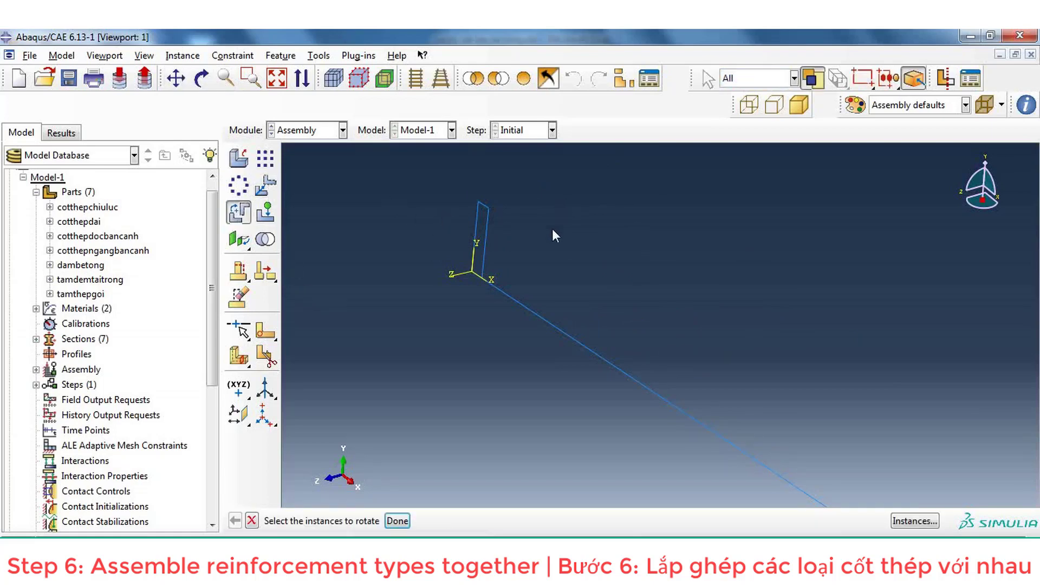
click(483, 260)
click(397, 521)
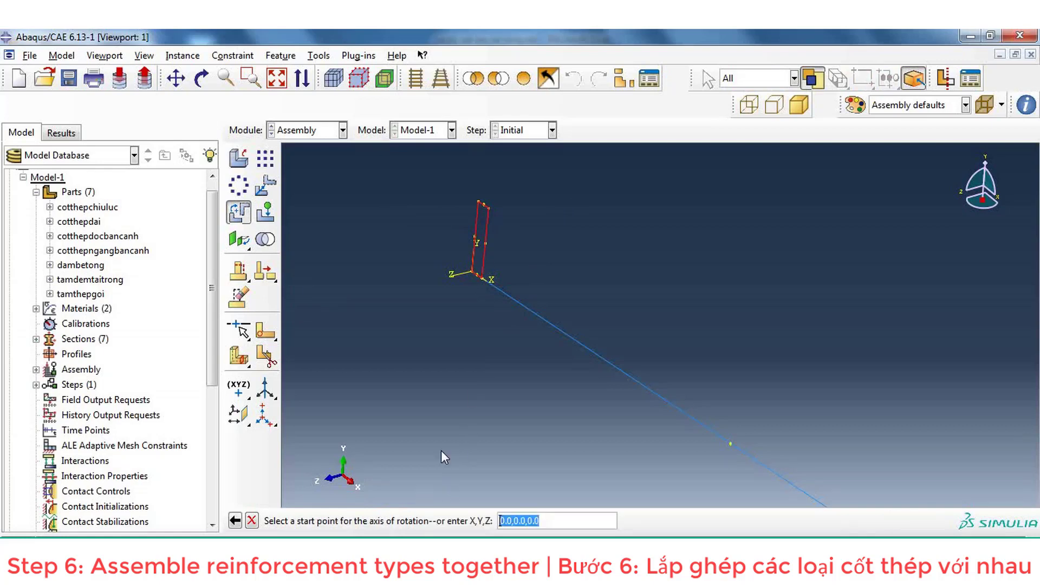
click(471, 274)
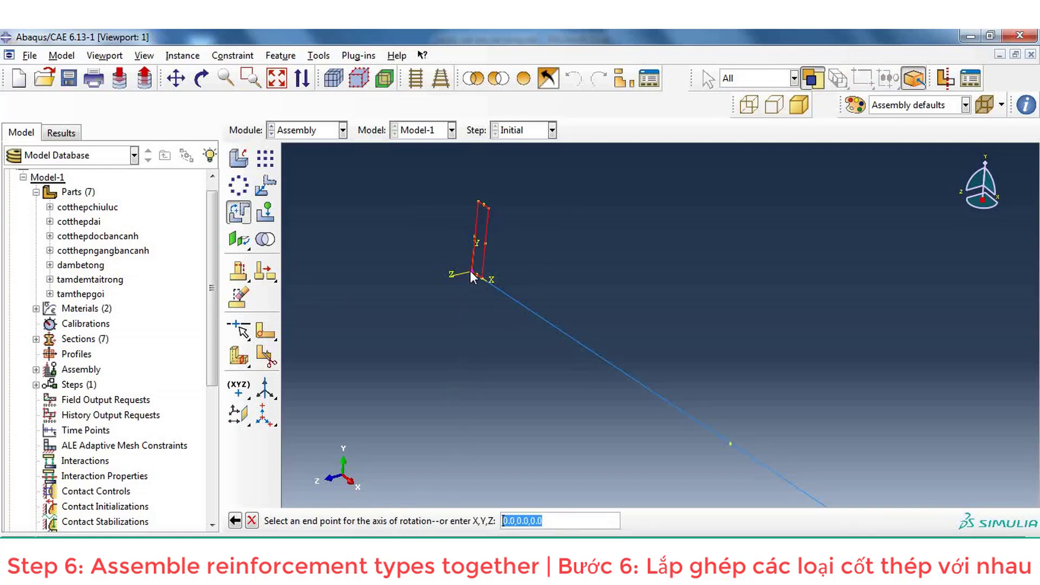
click(479, 204)
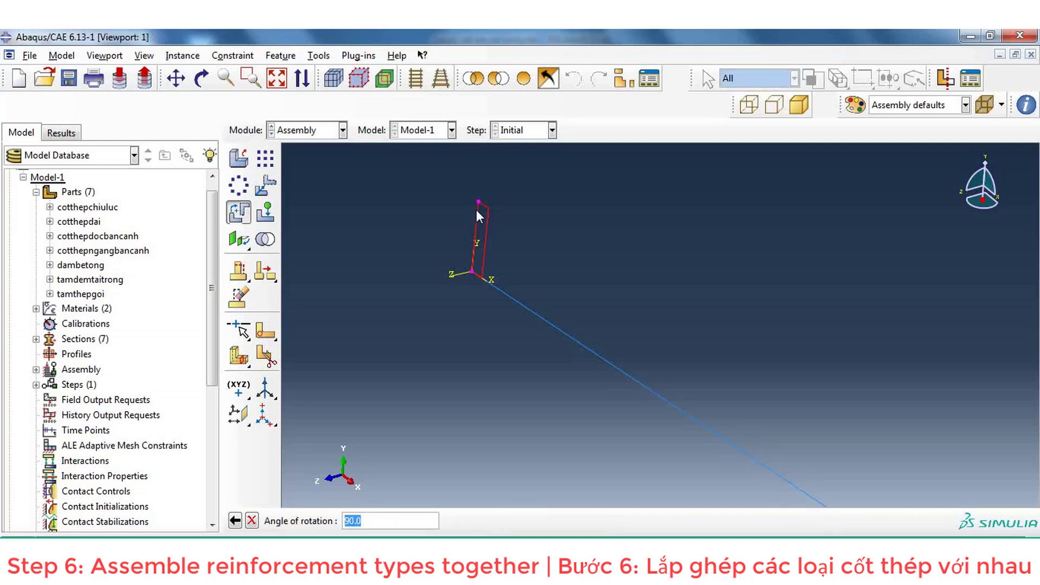
key(Return)
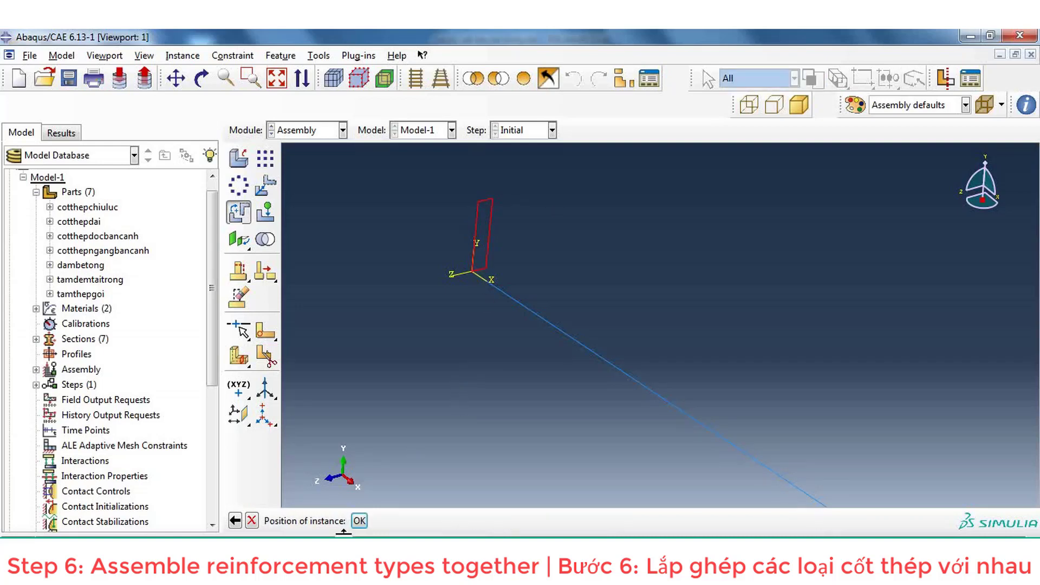
click(359, 521)
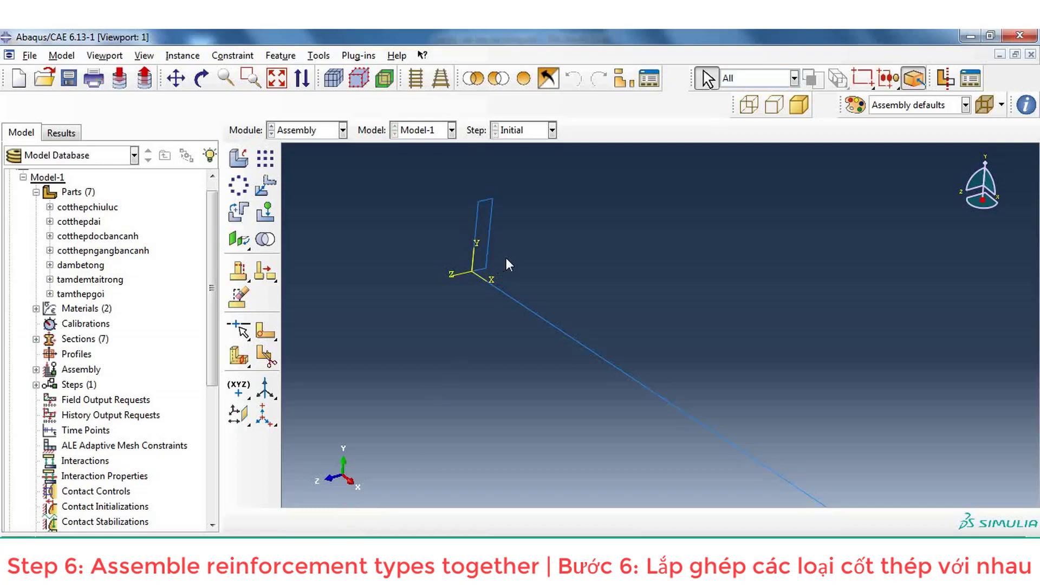
Linear-pattern the longitudinal bar with 1 instance in Direction 1 and 2 instances in Direction 2 at an offset of 0.26
scroll(484, 236, down, 3)
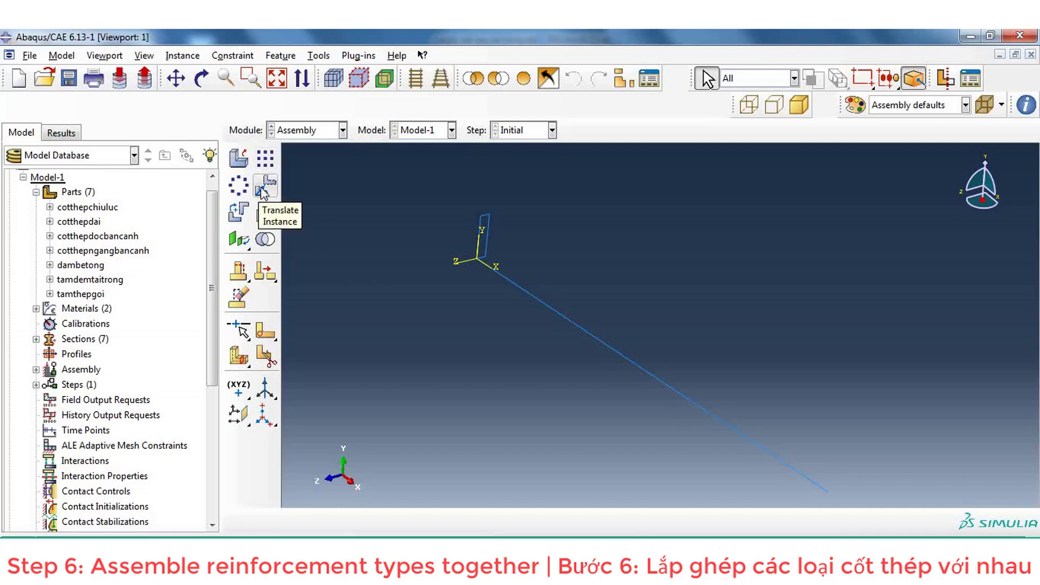
click(264, 159)
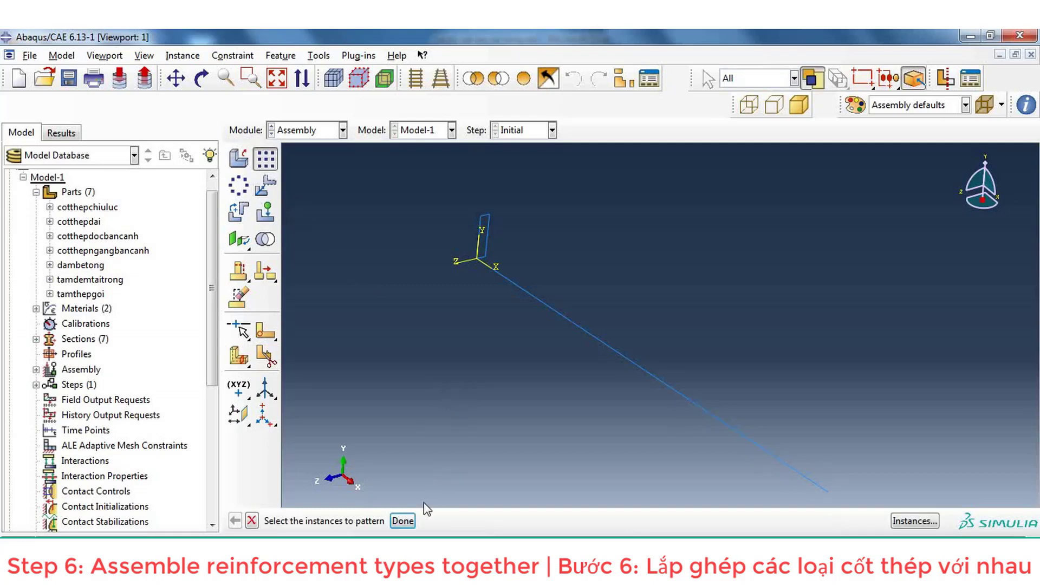
click(566, 317)
click(403, 521)
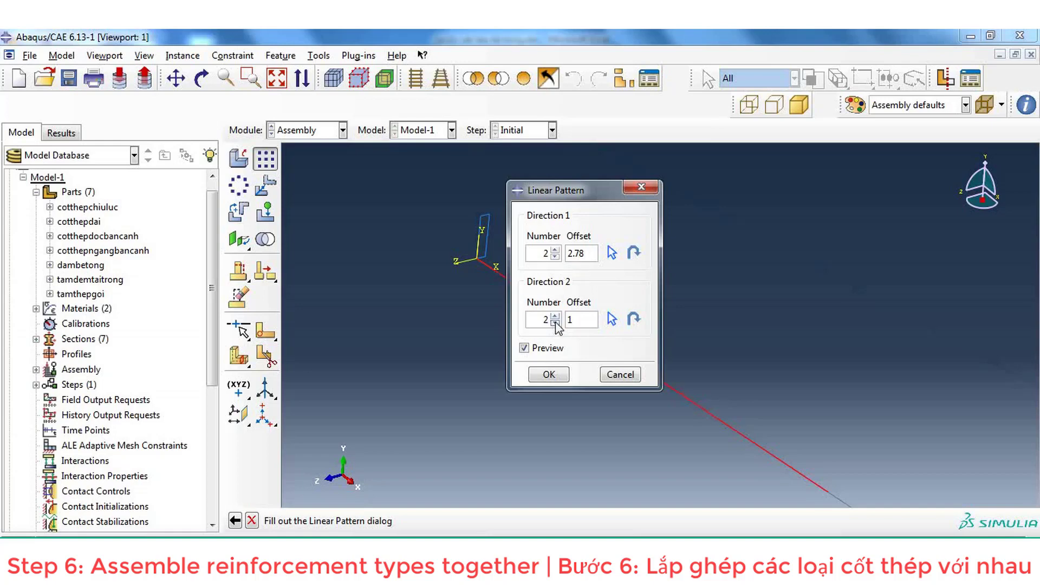
click(555, 256)
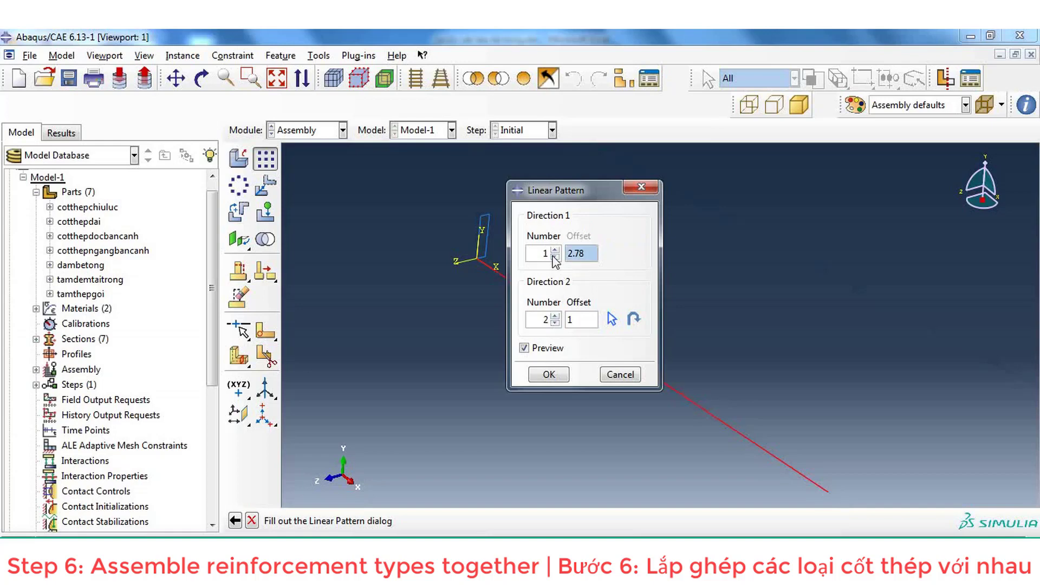
double_click(569, 320)
text(0.26)
click(550, 374)
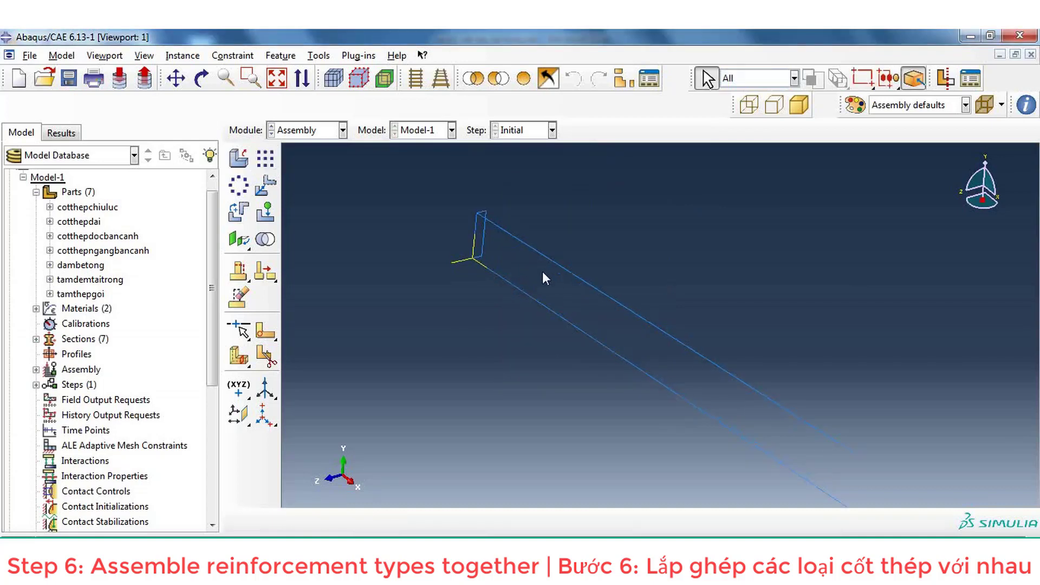
Linear-pattern the upper longitudinal bar with 1 instance in Direction 1 and 3 instances in Direction 2 at an offset of 0.1
scroll(506, 283, down, 5)
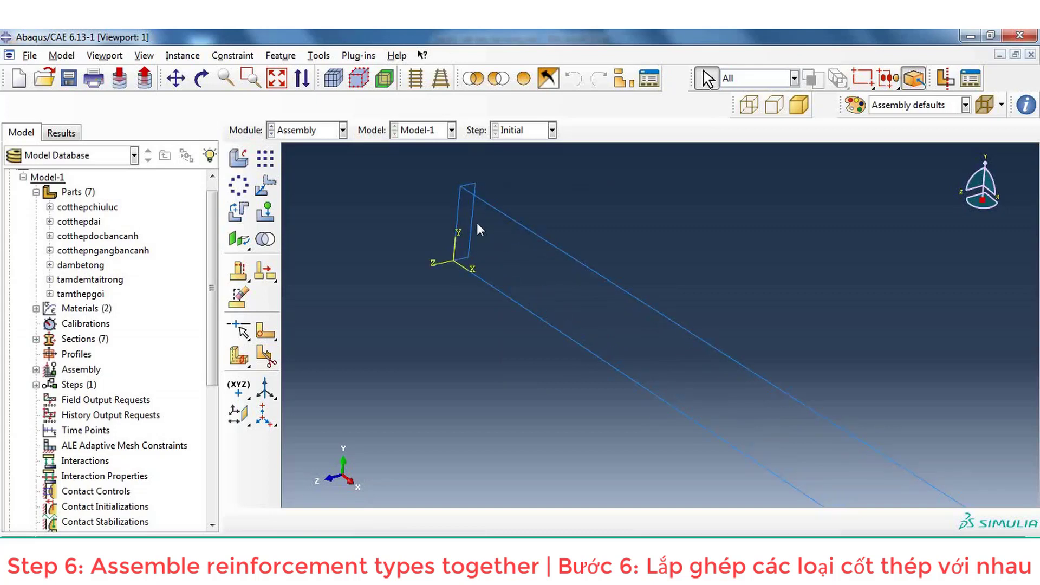
click(265, 158)
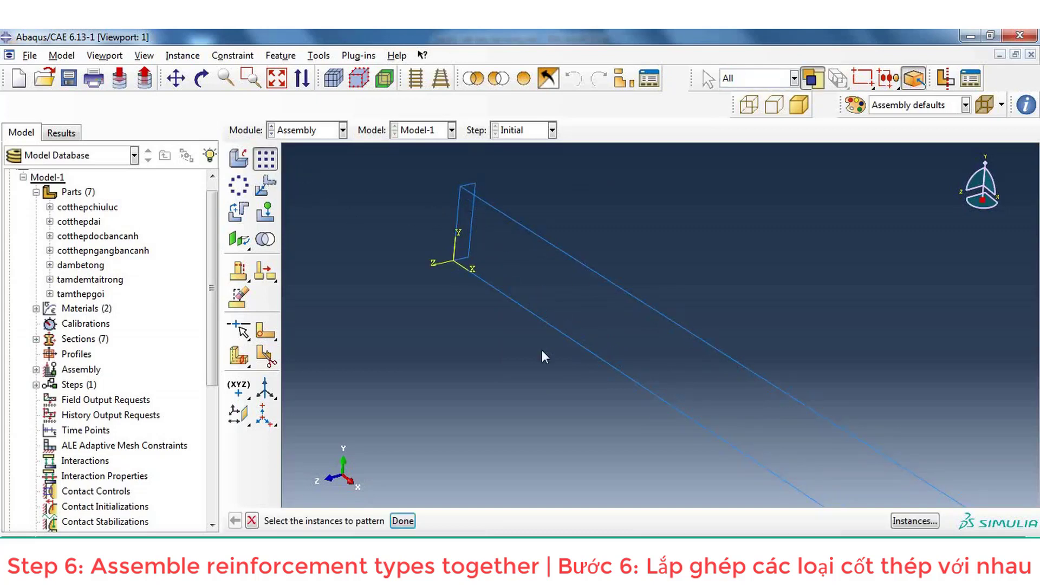
click(563, 249)
click(402, 521)
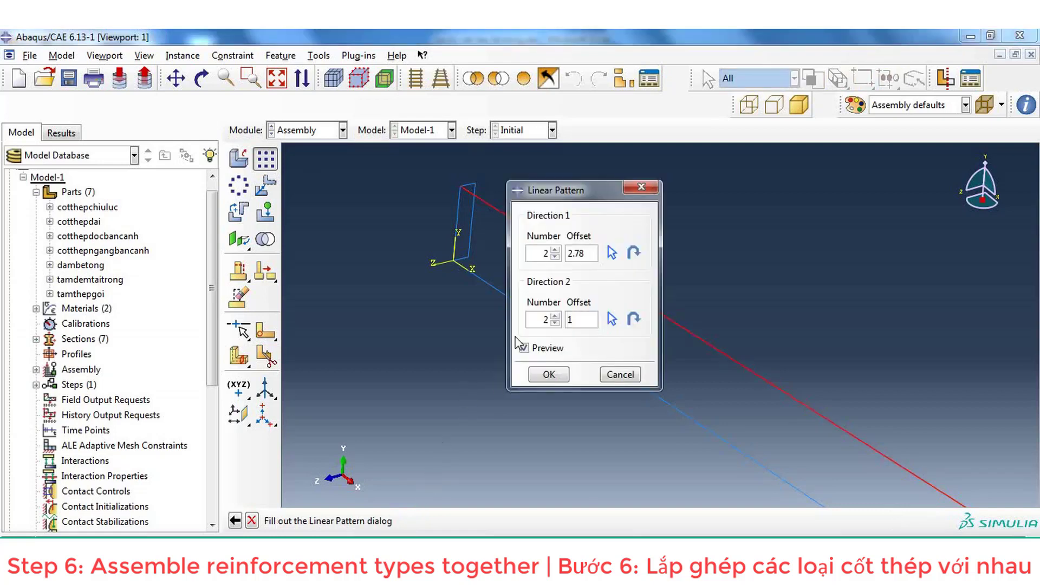
click(555, 257)
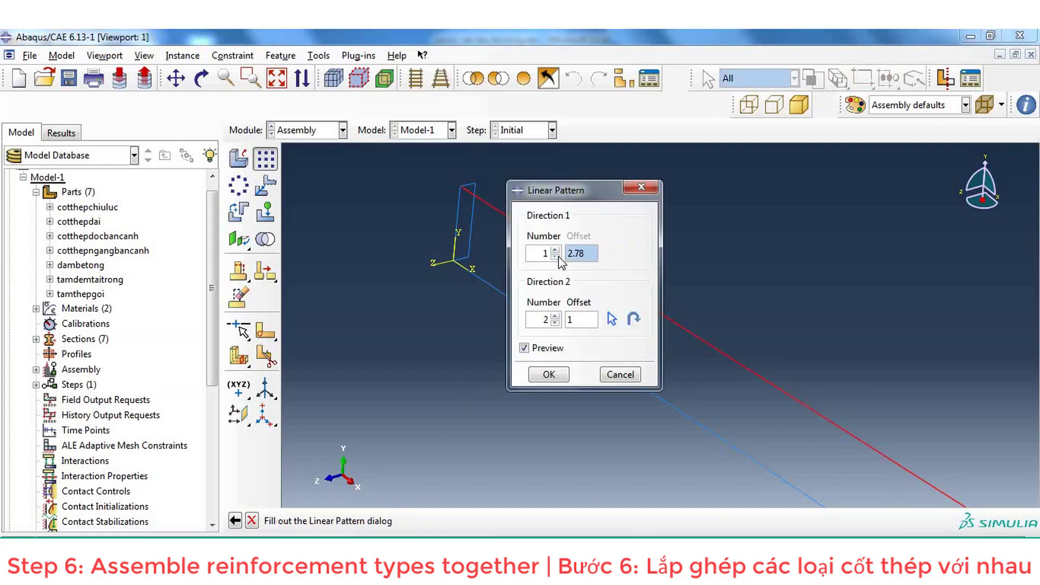
click(555, 315)
text(.1)
click(549, 375)
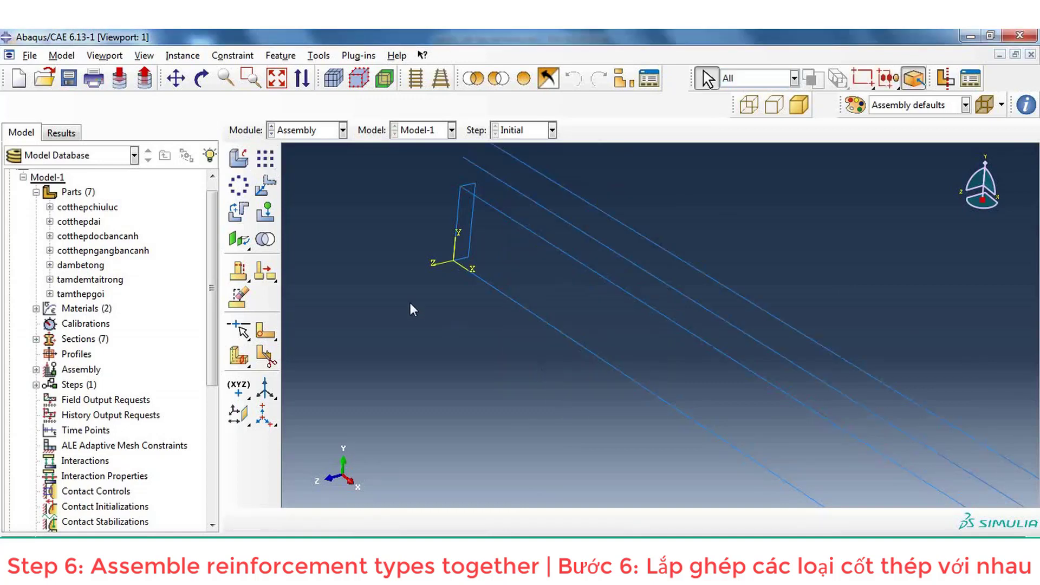
Translate the bar just above the stirrup from its end point to the stirrup's lower corner opposite the origin
click(265, 185)
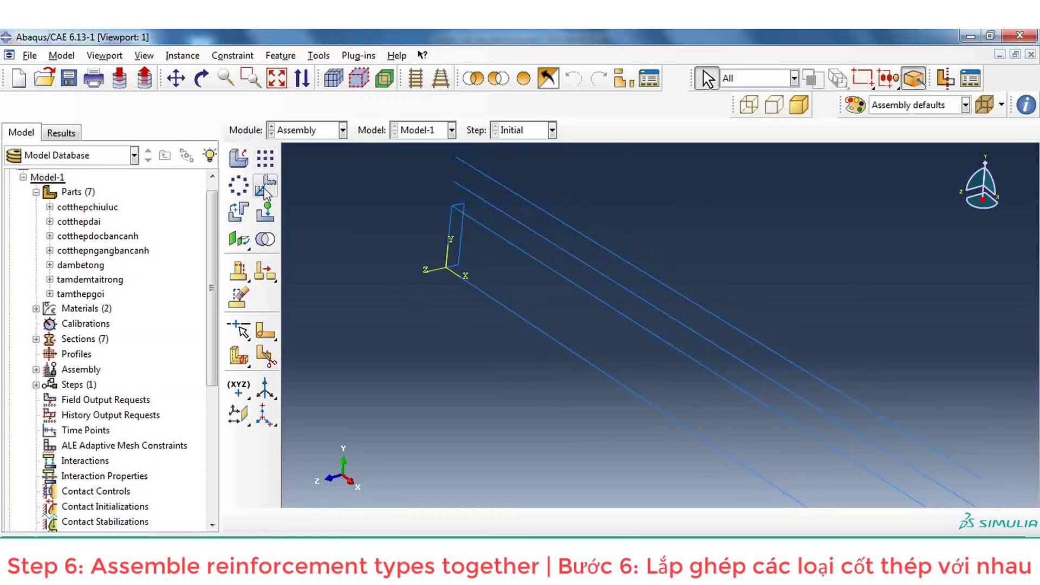
click(488, 202)
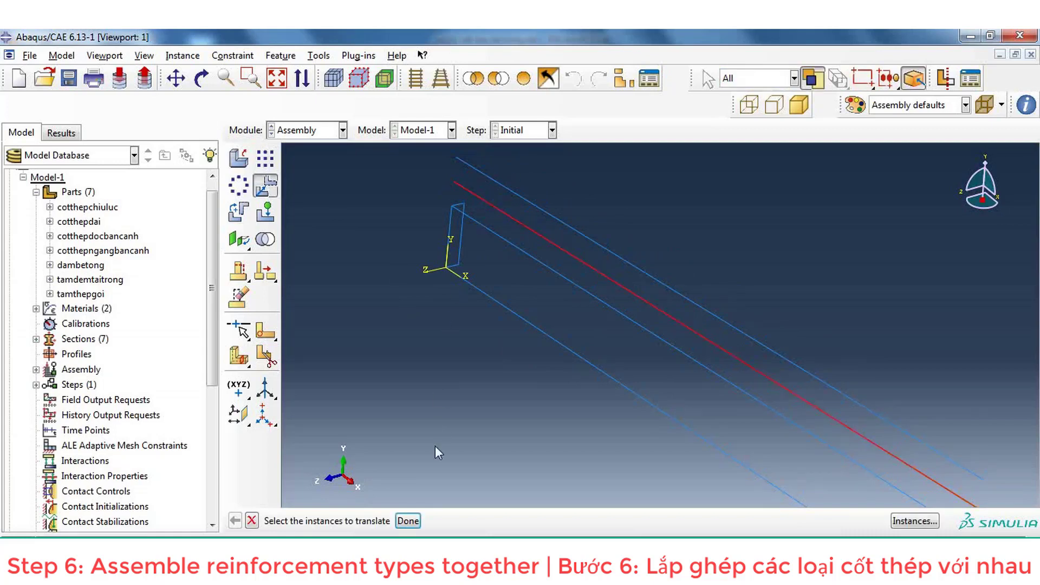
click(415, 523)
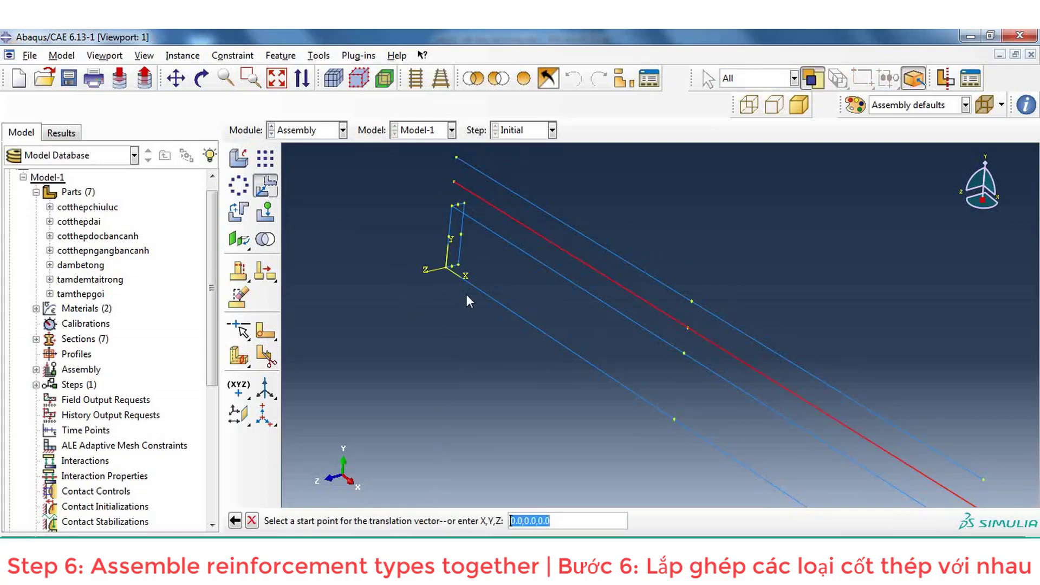
click(455, 183)
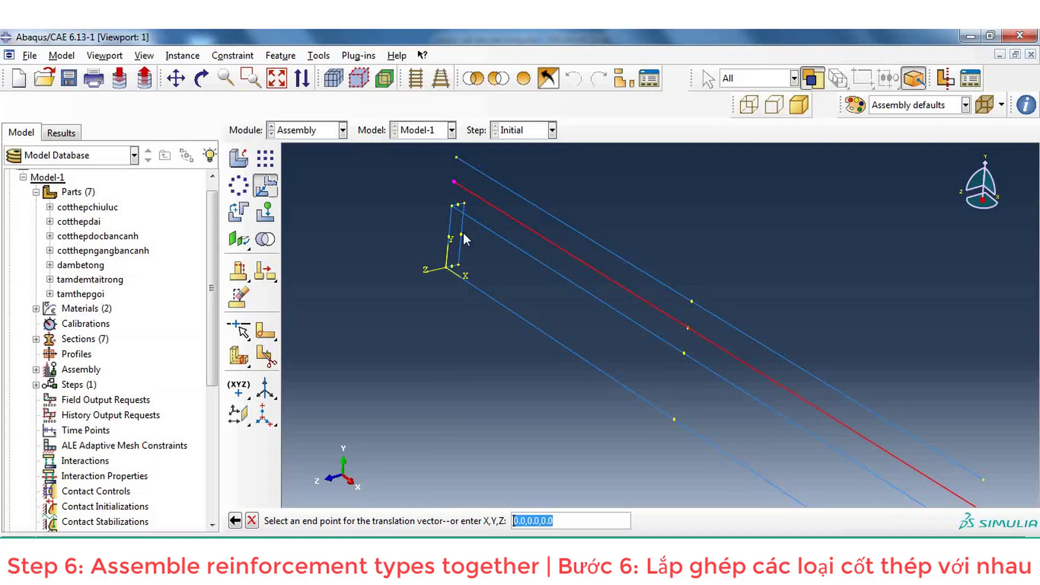
click(460, 264)
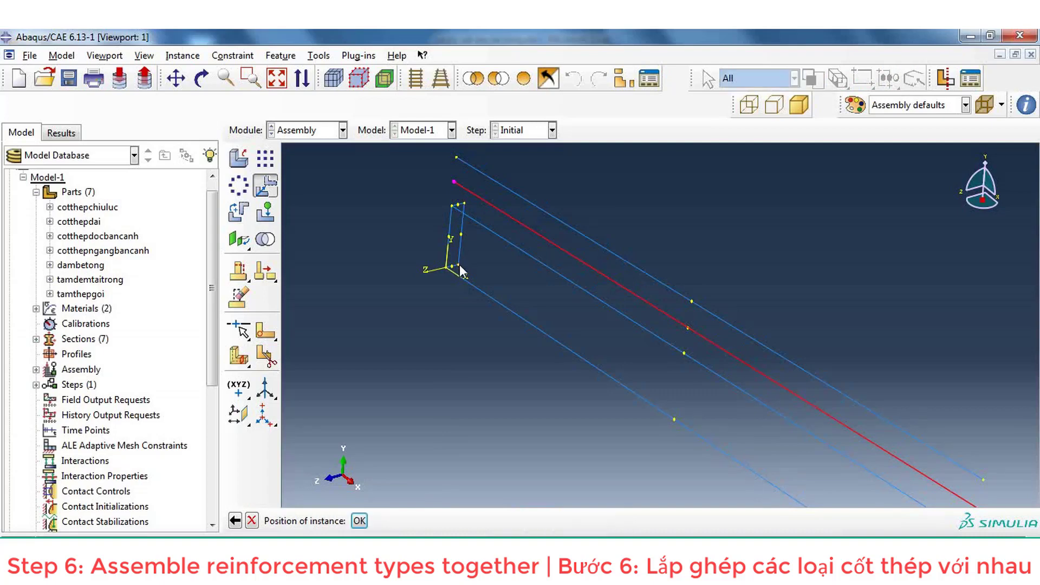
click(358, 522)
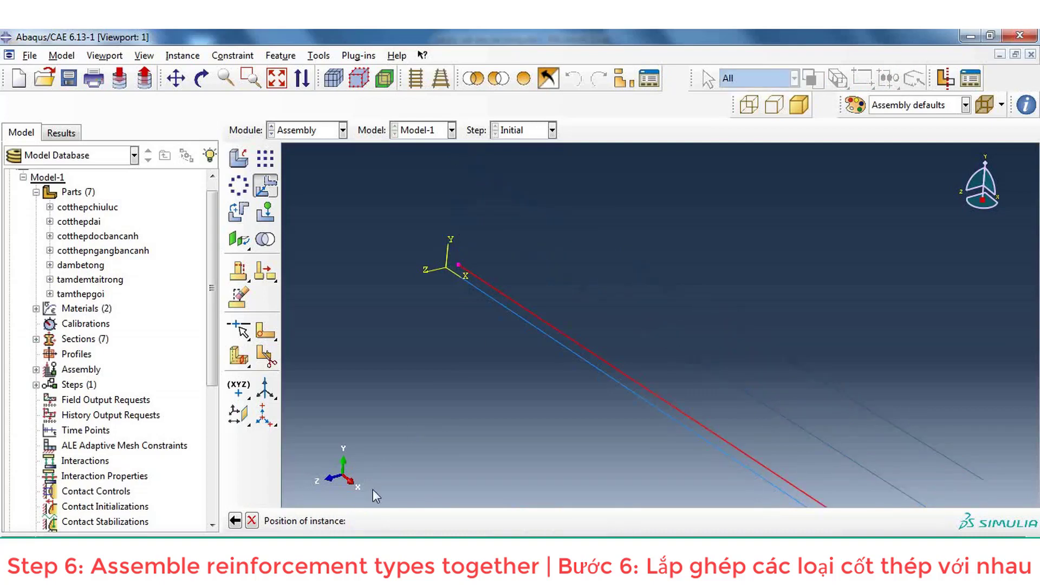
Translate the remaining highest bar from its end point to the stirrup's free upper corner
click(265, 186)
click(503, 185)
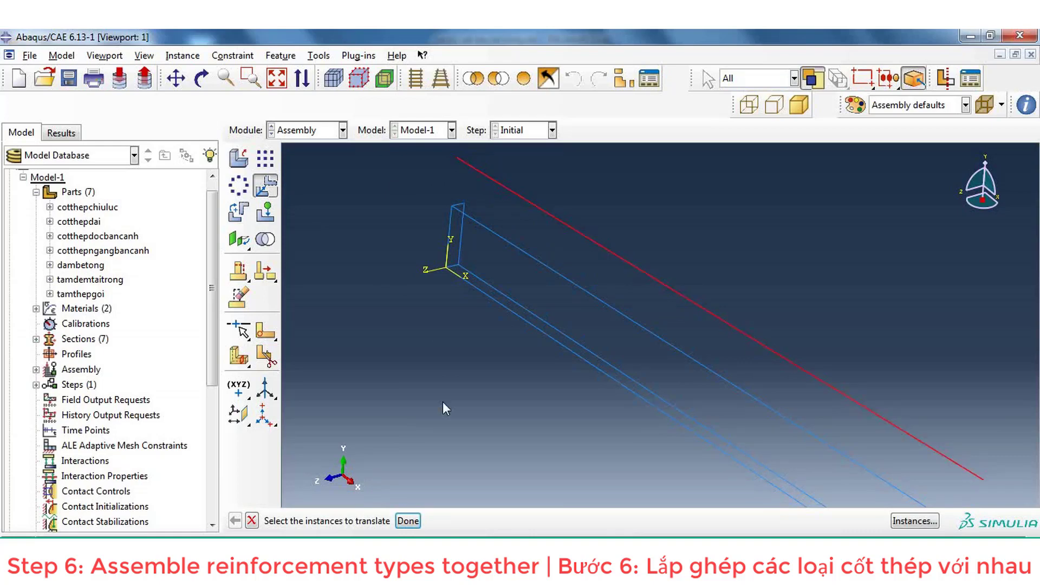
click(408, 522)
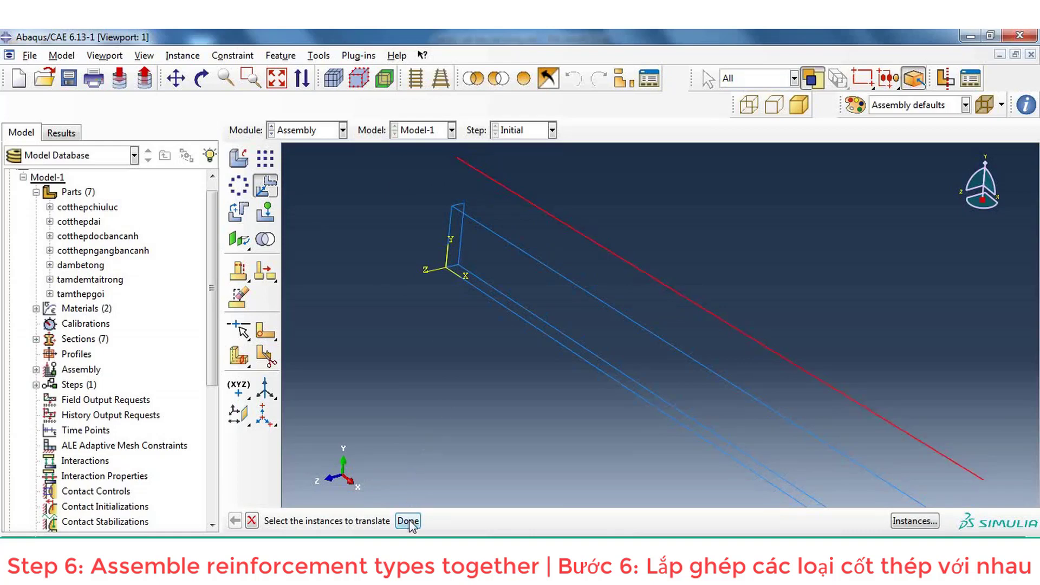
click(457, 158)
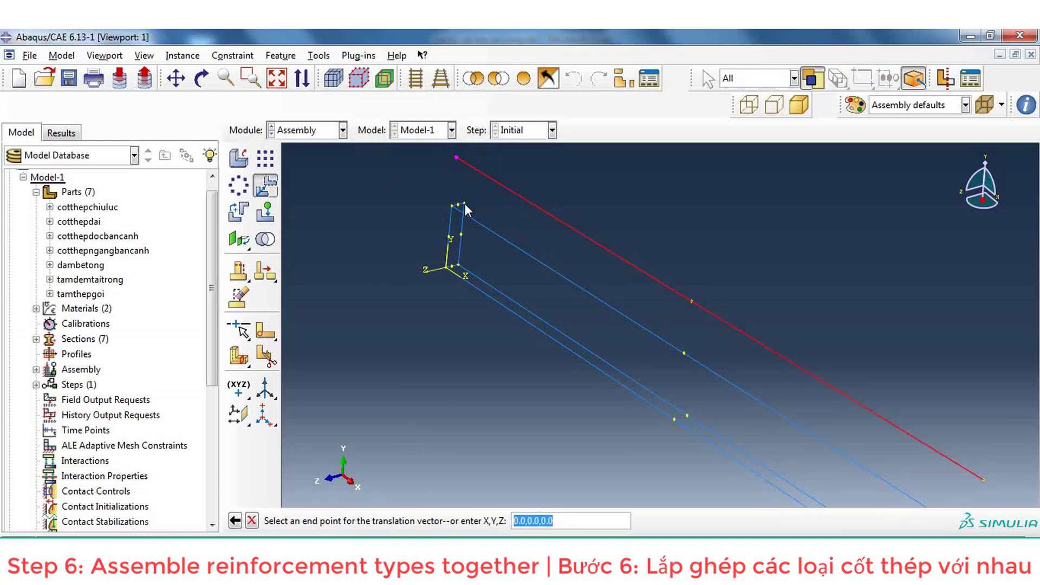
click(464, 204)
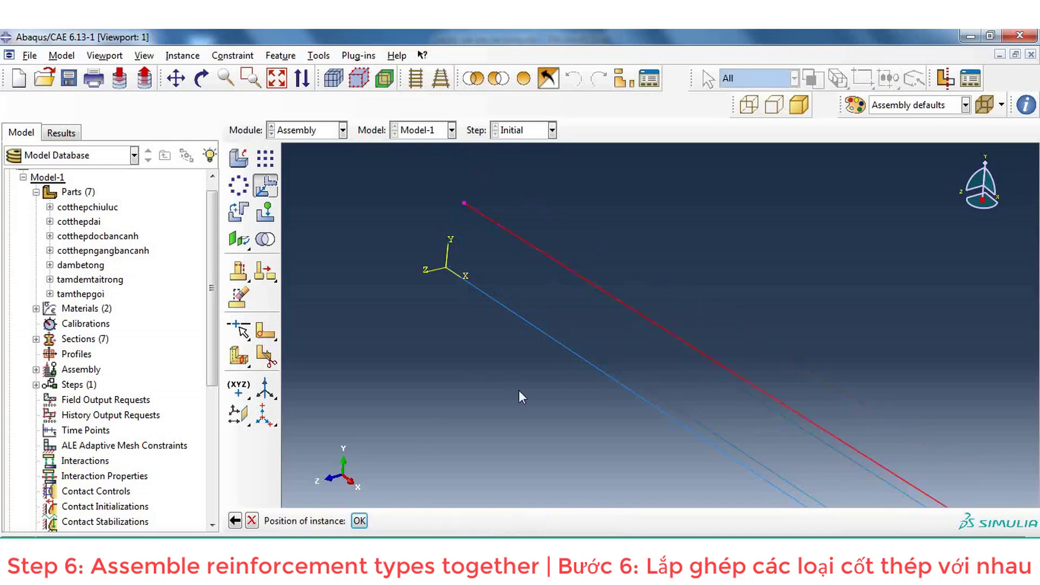
click(359, 521)
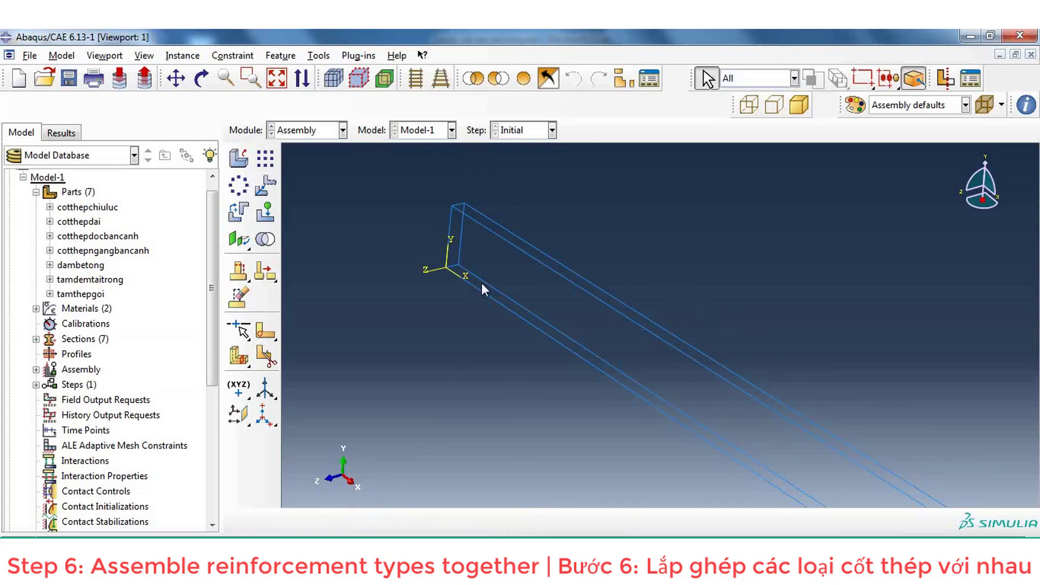
click(267, 186)
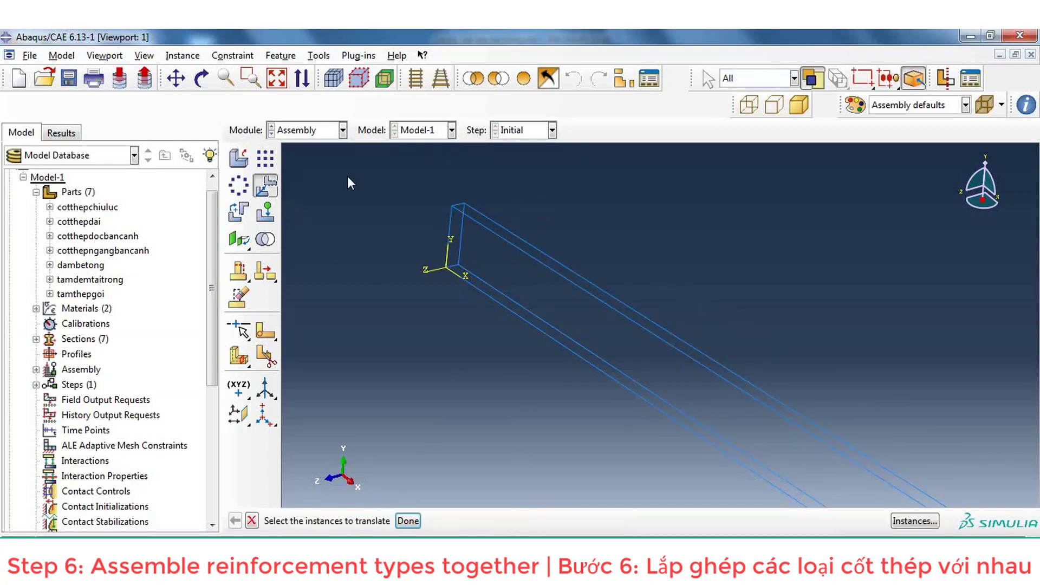
click(450, 225)
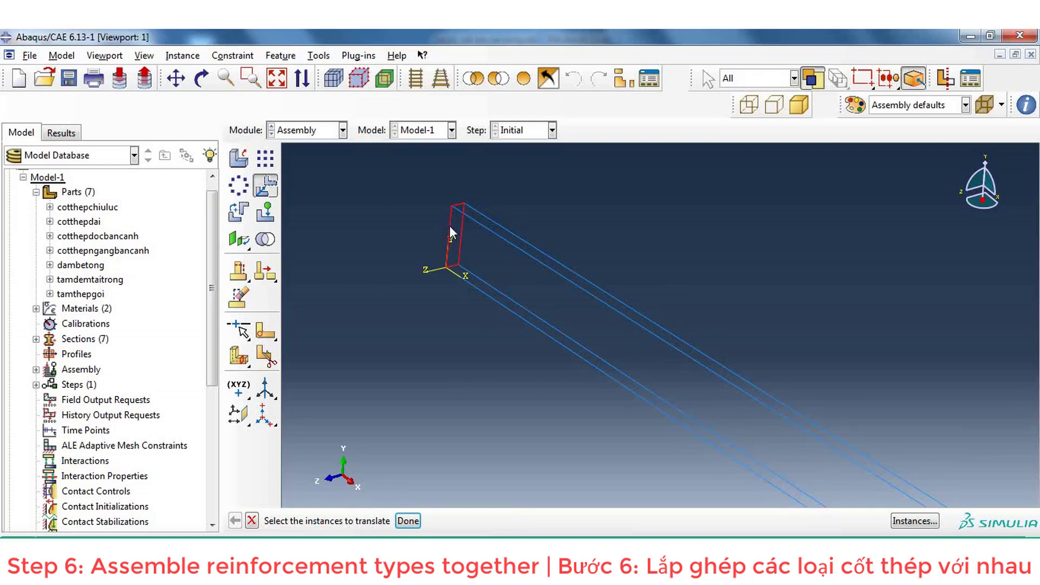
click(415, 522)
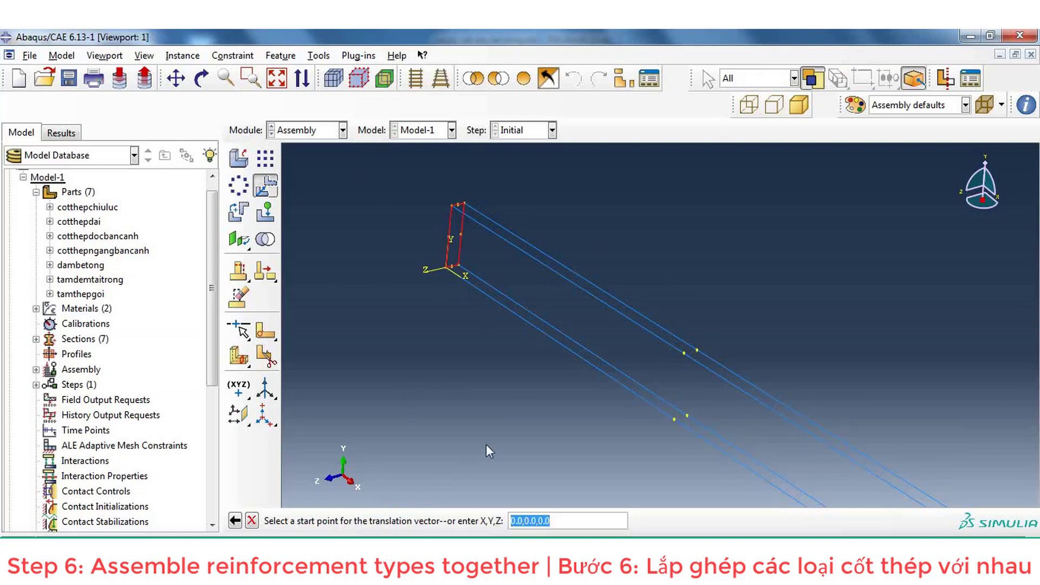
text(0.04,)
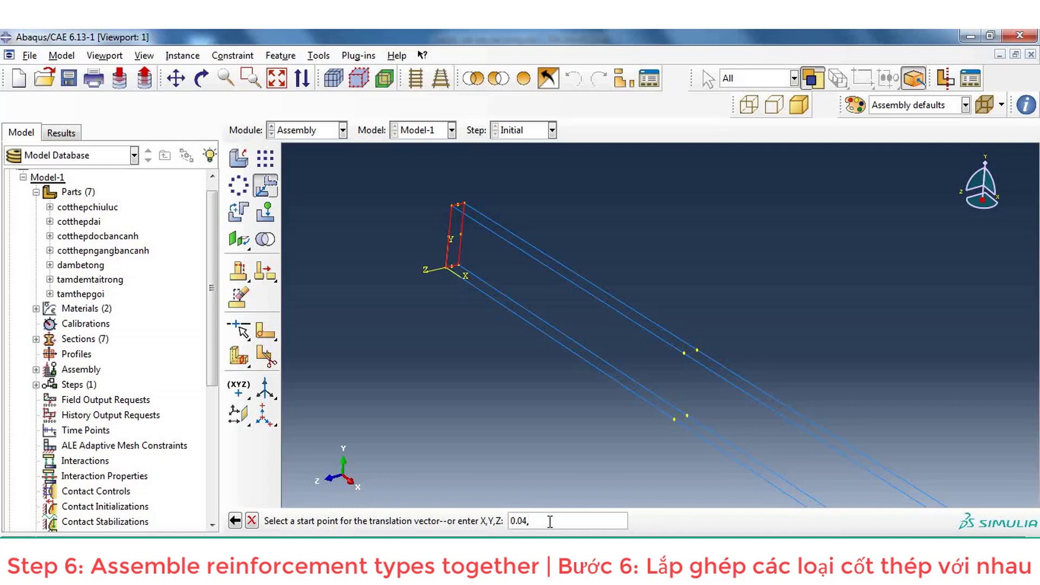
text(0,0)
key(Return)
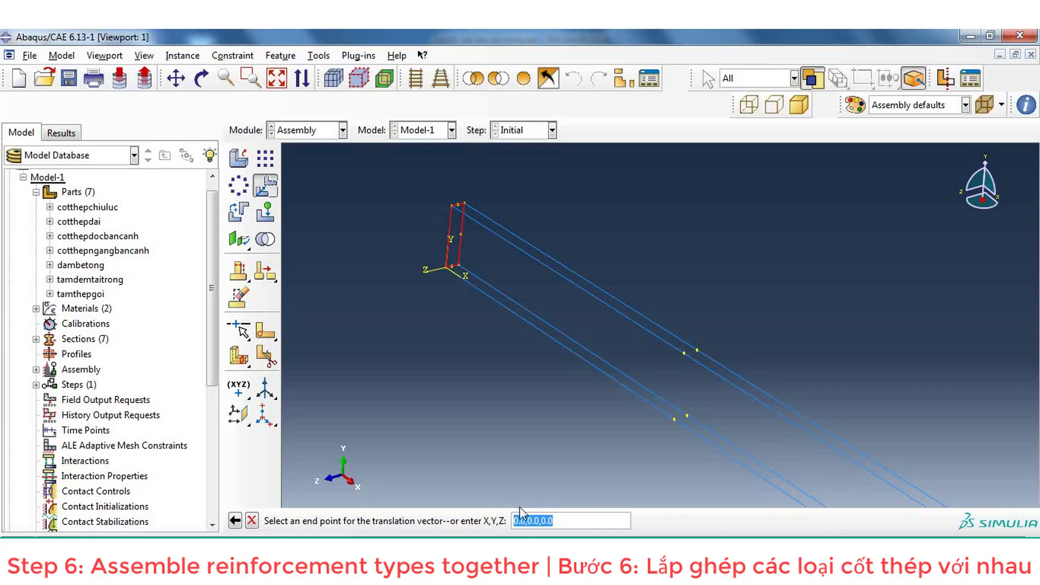
click(252, 521)
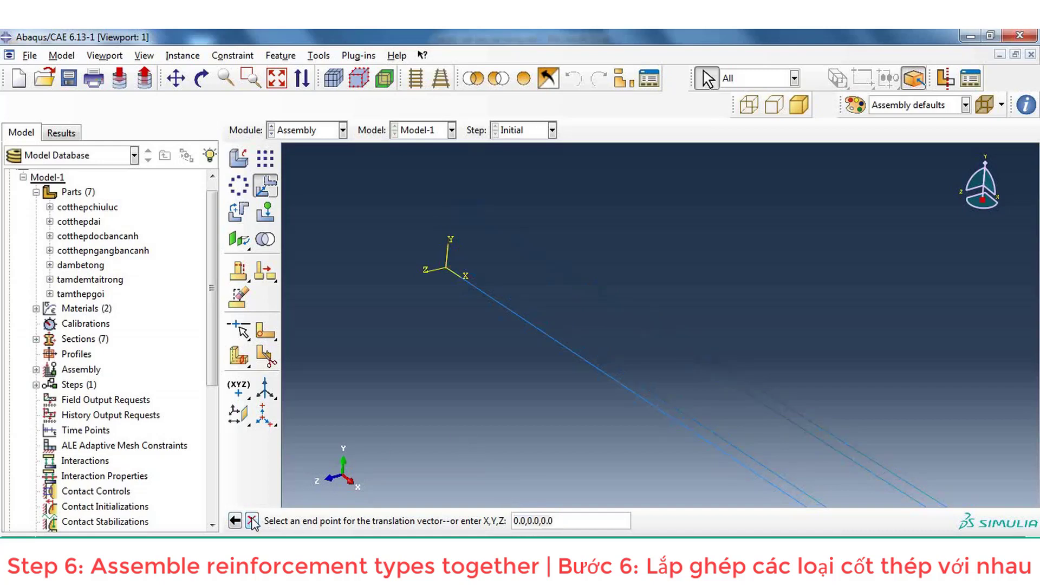
Translate the stirrup from its corner at the origin to the end point 0.04,0,0
click(266, 187)
click(448, 229)
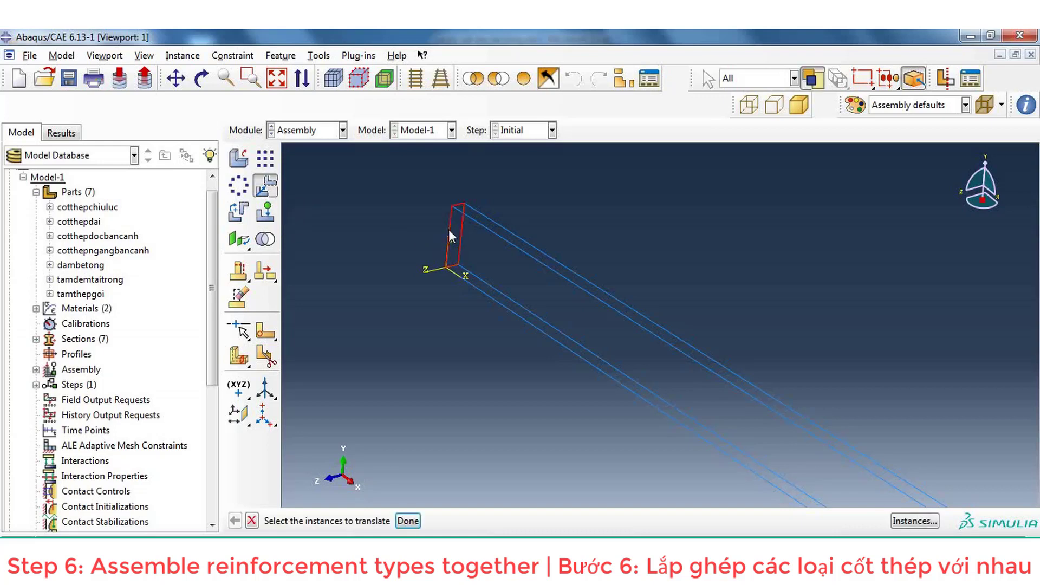
click(413, 521)
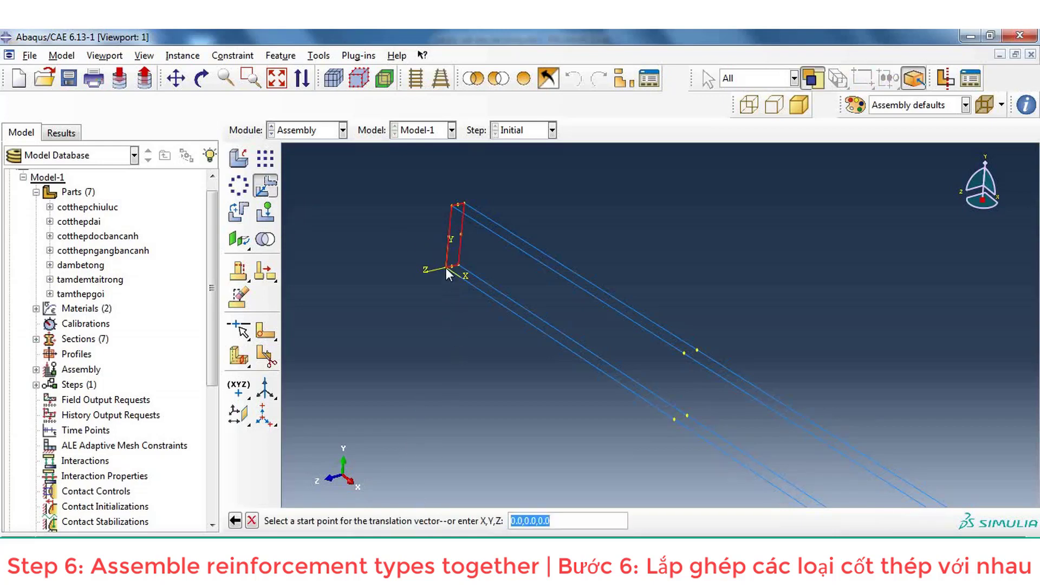
click(447, 267)
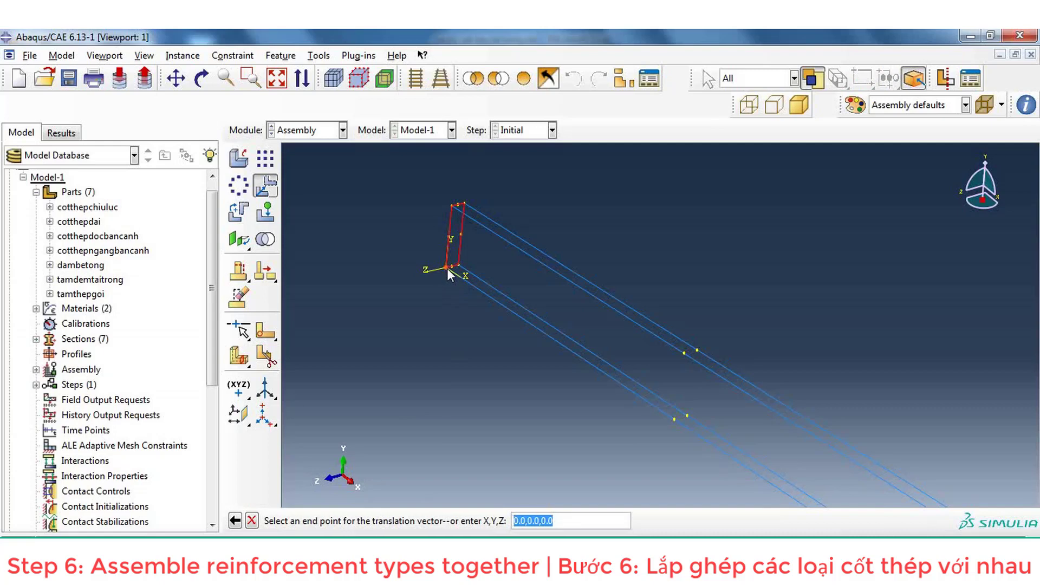
text(0.04,0,0)
key(Return)
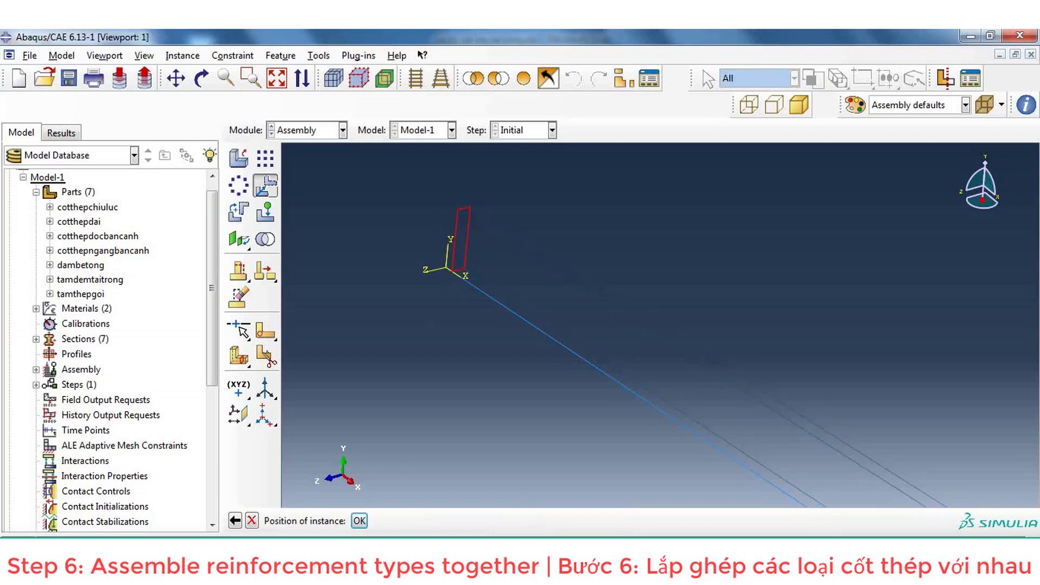
click(359, 520)
Begin a linear pattern of the stirrup and reduce the number in Direction 2 to 1
click(266, 163)
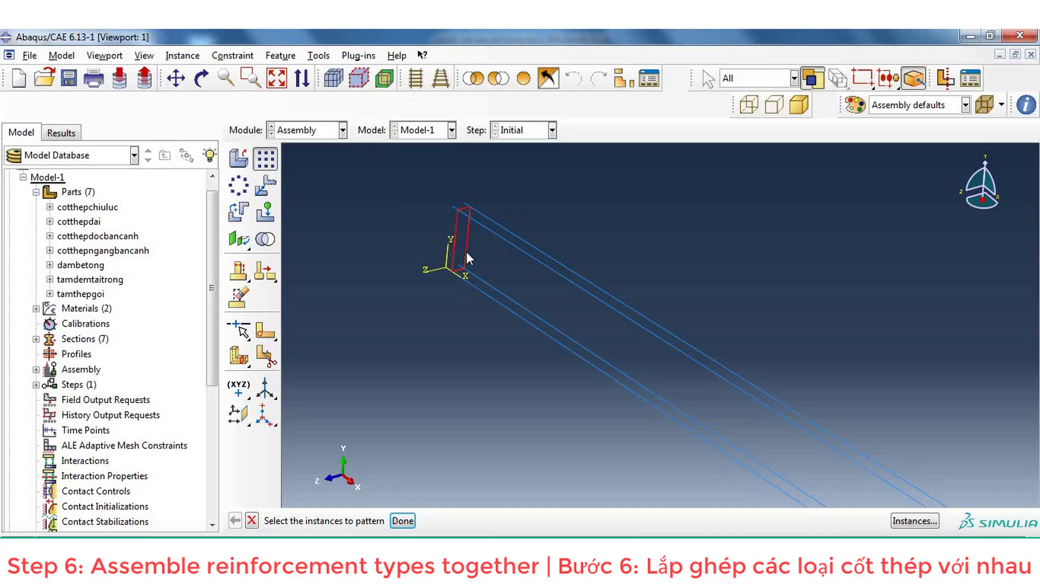
click(467, 252)
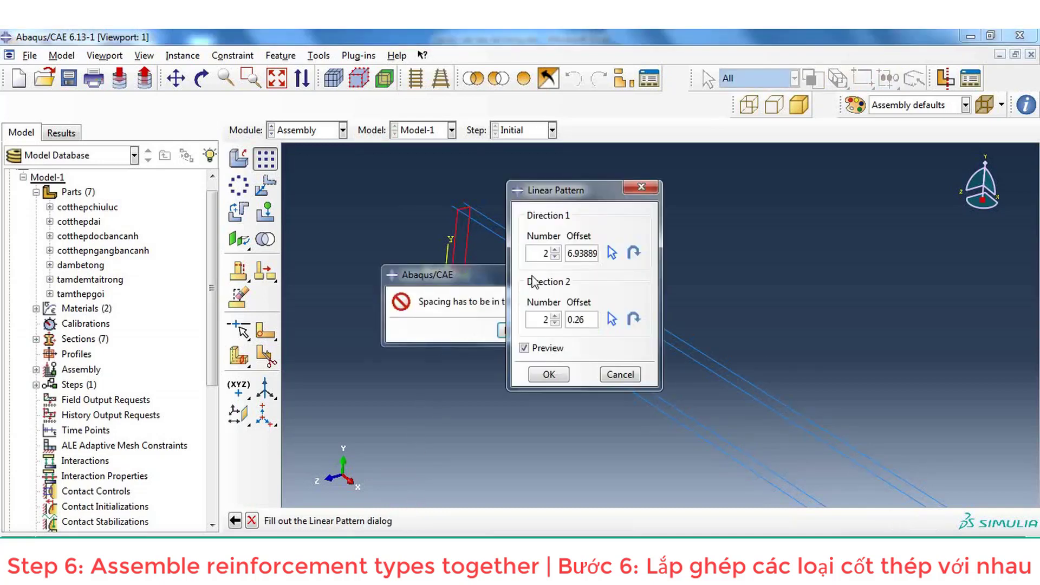
click(478, 285)
click(516, 328)
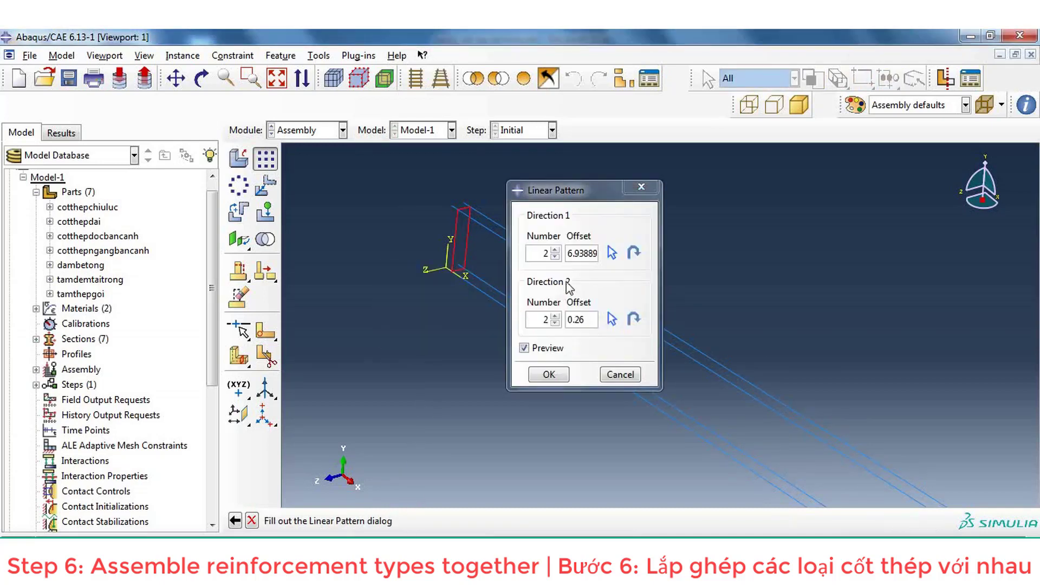
click(555, 323)
click(578, 305)
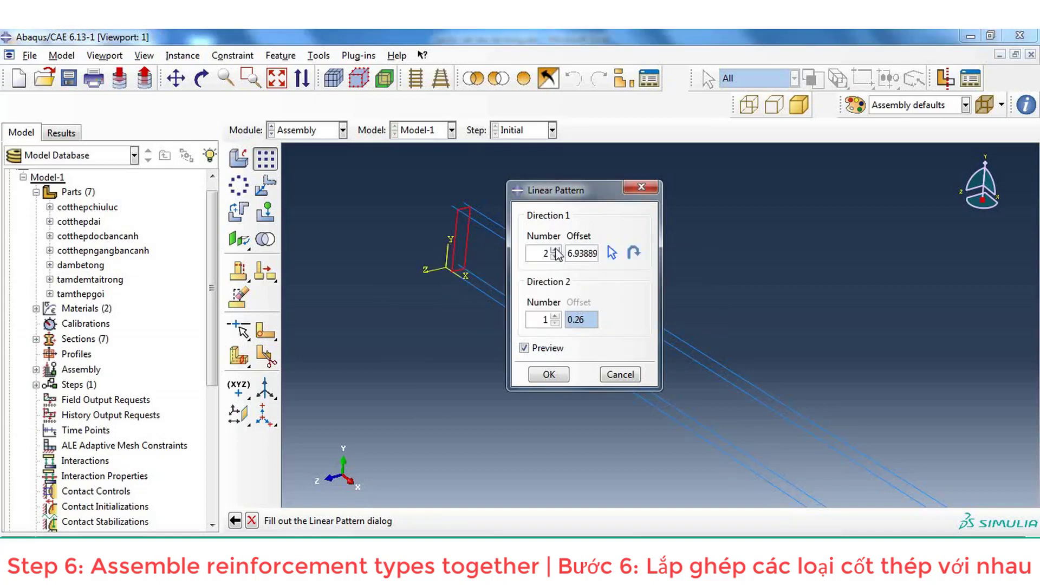
Pattern the stirrup along the beam with 19 instances in Direction 1 at an offset of 0.15
drag(567, 252, 596, 252)
key(BackSpace)
double_click(548, 253)
text(1)
click(568, 255)
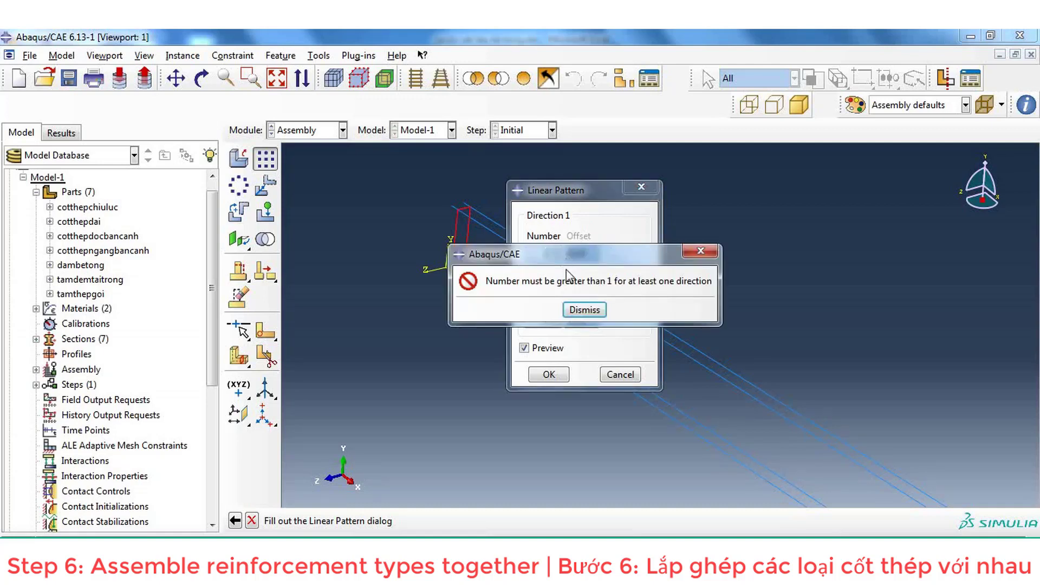
key(Return)
text(9)
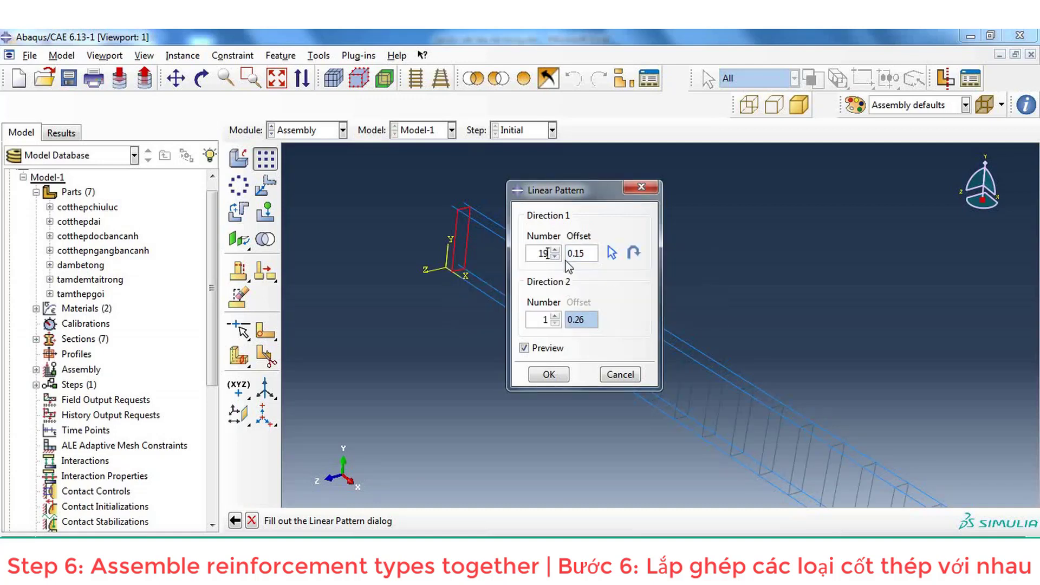
drag(549, 190, 291, 185)
scroll(617, 270, down, 5)
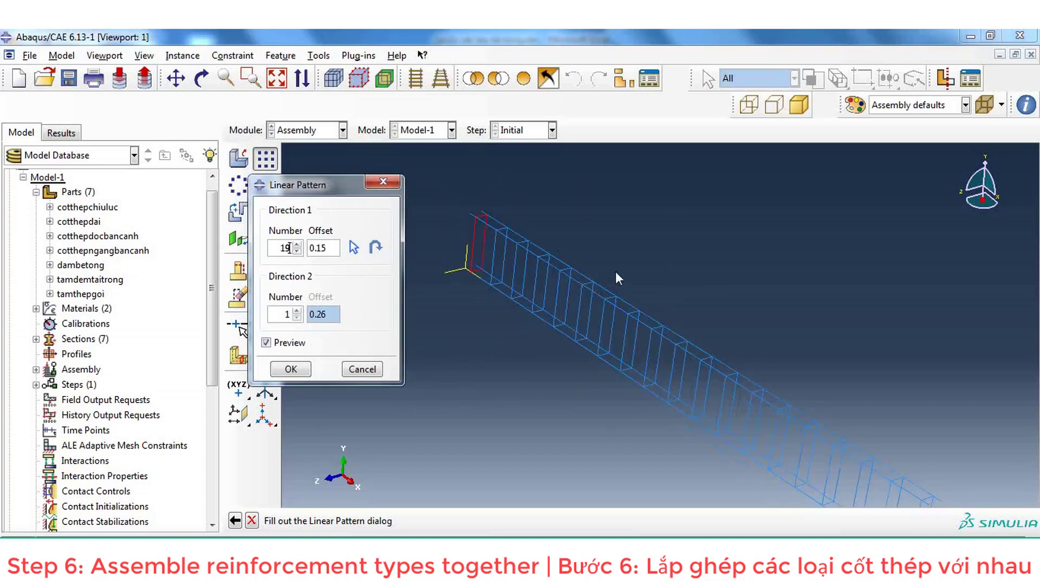
scroll(609, 267, up, 1)
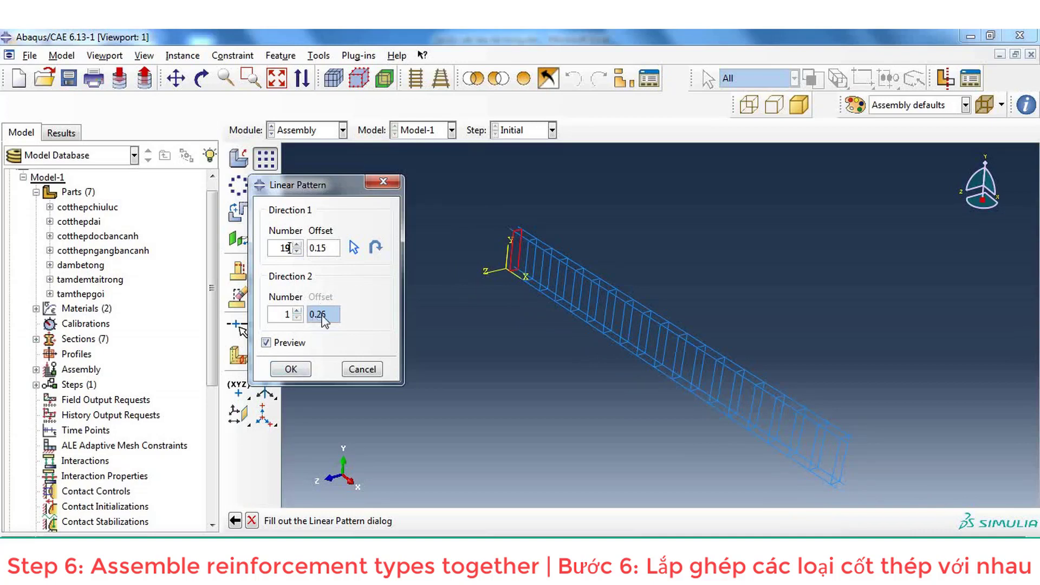
click(291, 370)
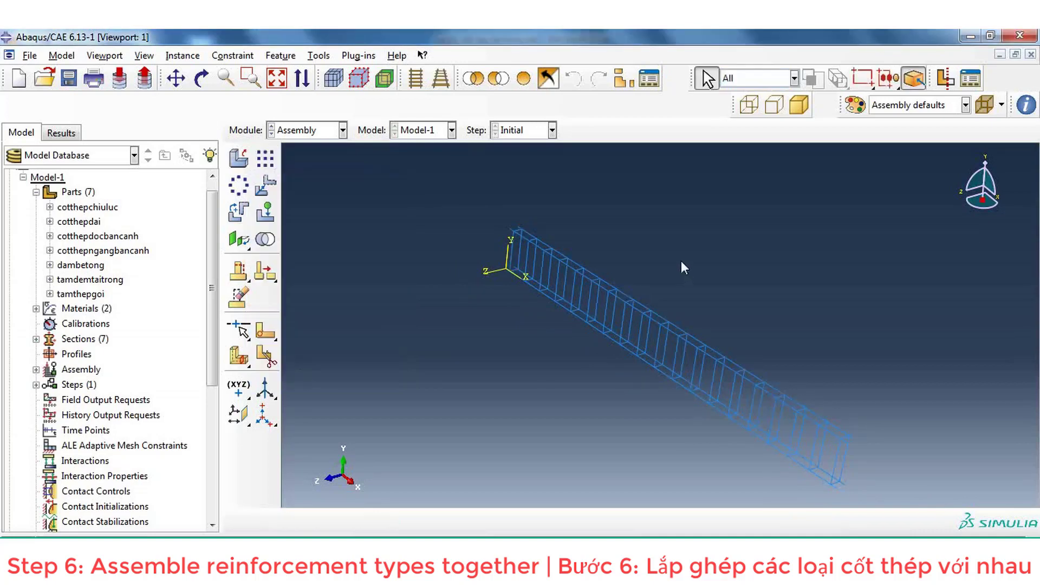
Add an instance of the part cotthepngangbancanh to the assembly
scroll(767, 461, down, 1)
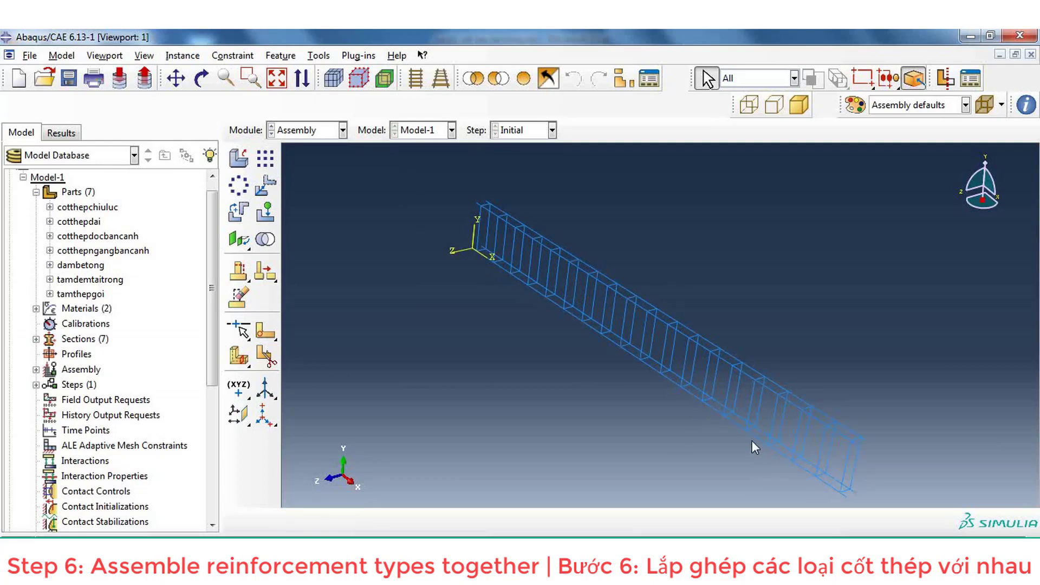
scroll(754, 445, down, 1)
click(238, 158)
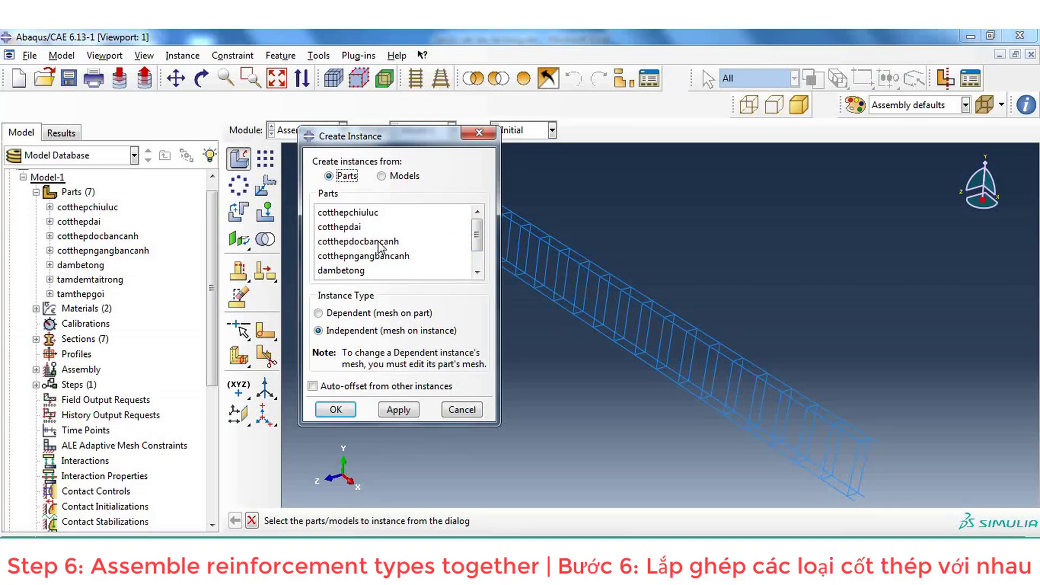
click(375, 257)
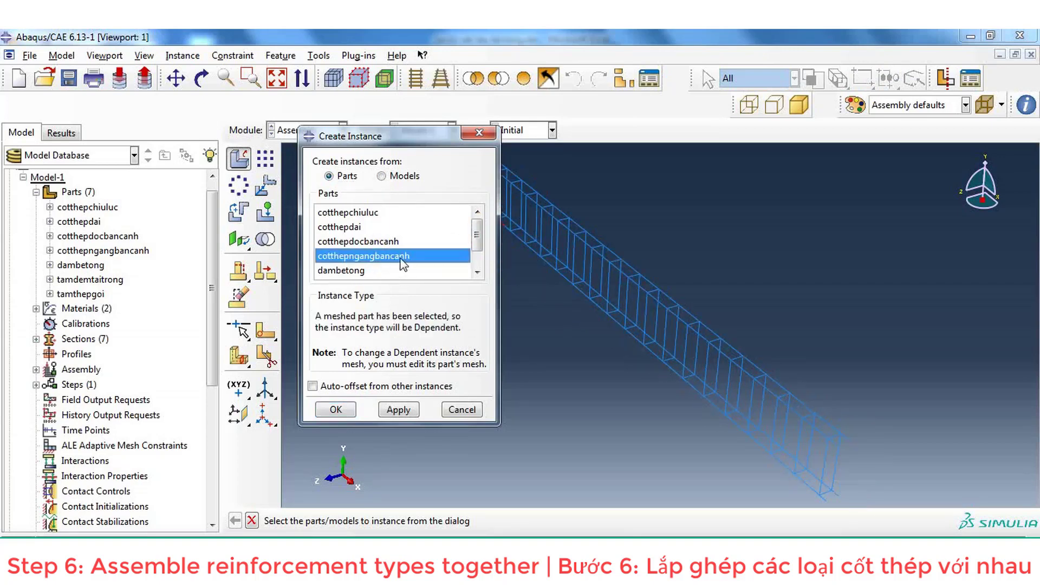
click(336, 409)
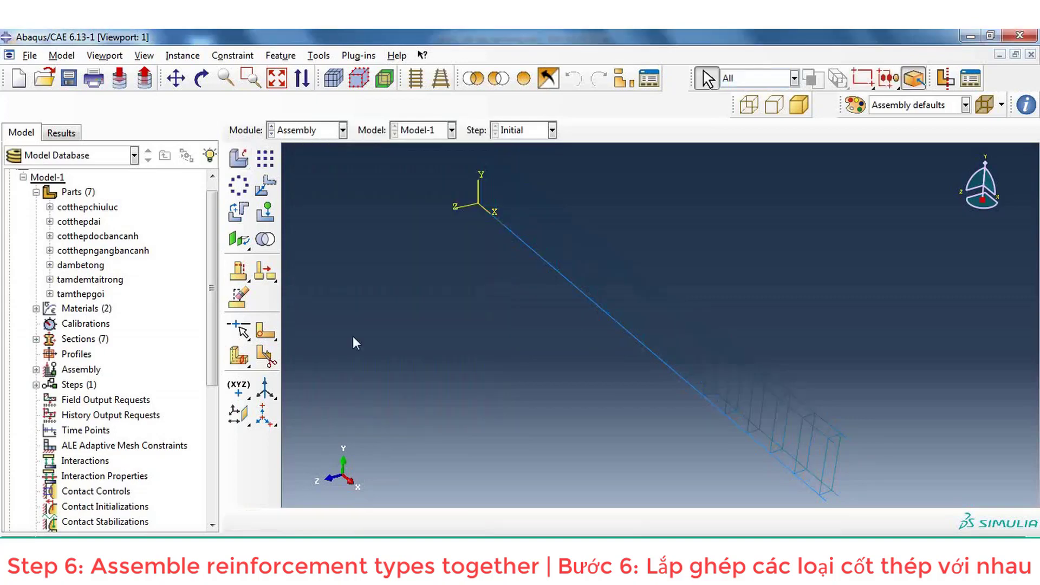
Set the assembly display so that cotthepngangbancanh-1 is the only visible instance
click(144, 55)
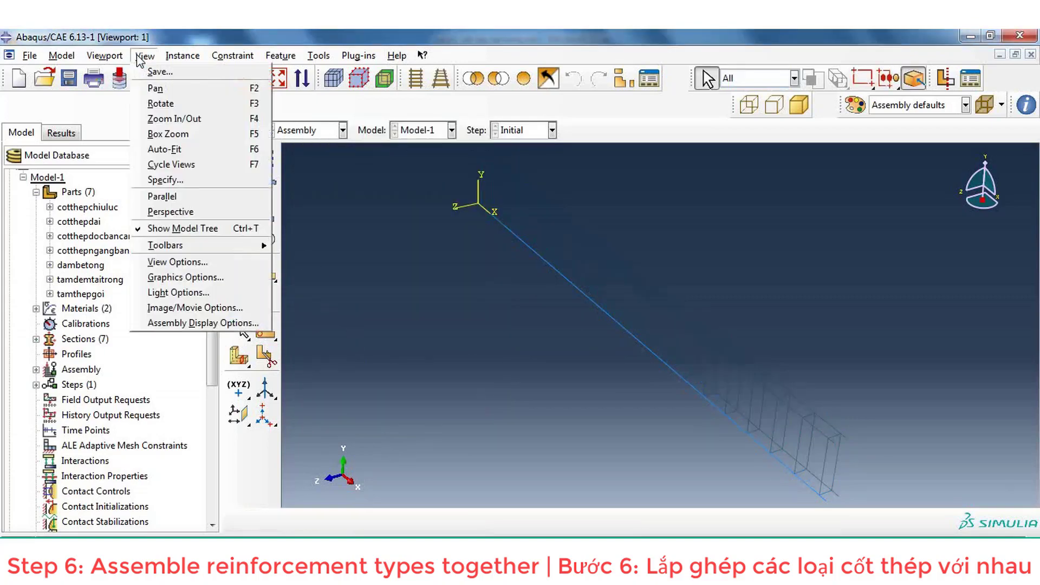
click(184, 323)
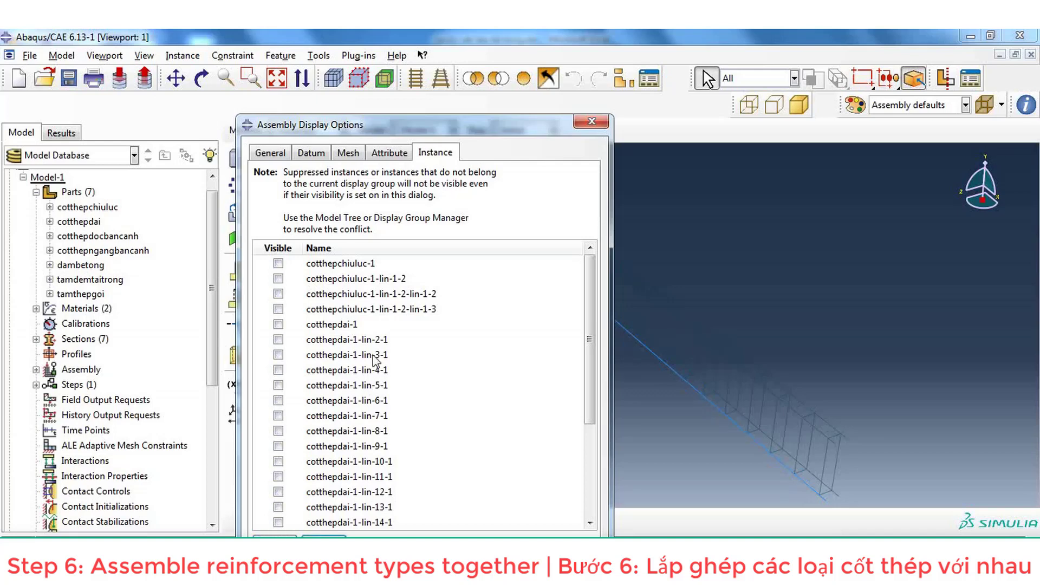
drag(588, 342, 584, 447)
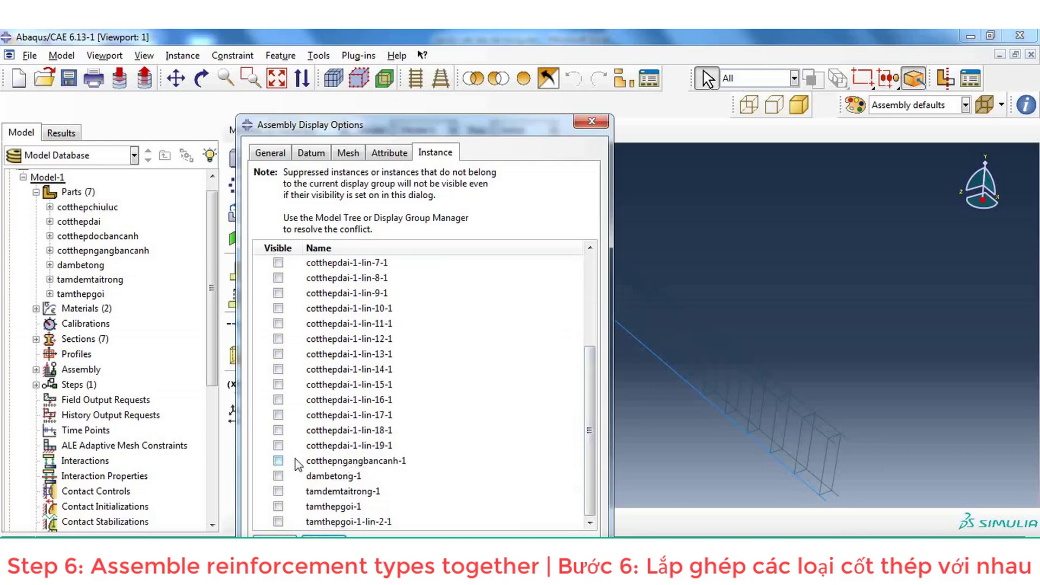
click(278, 461)
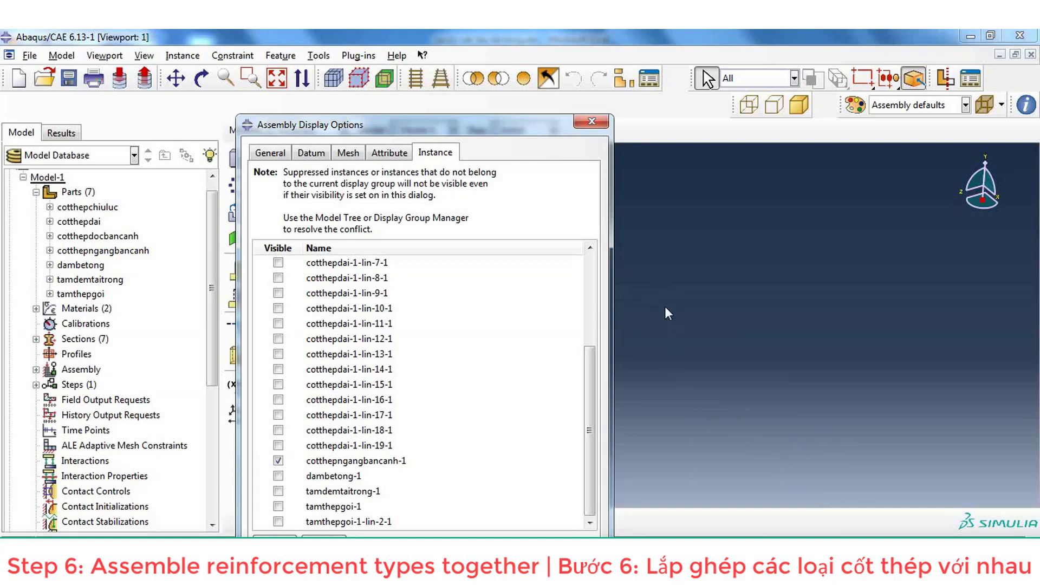
key(Escape)
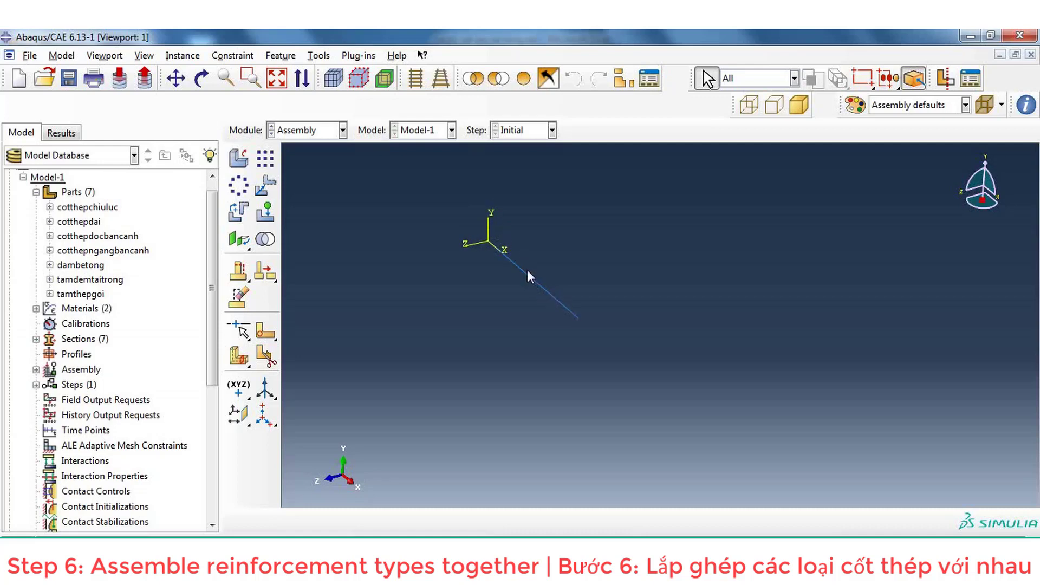
Translate the cotthepngangbancanh-1 bar from its end at the origin to the end point 0,0,0.2
click(266, 186)
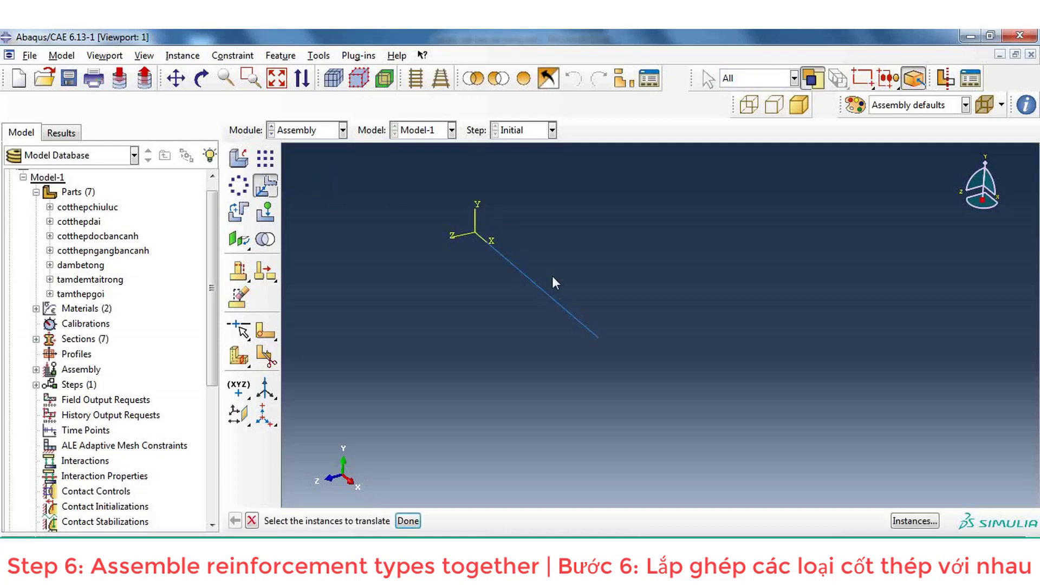
click(555, 298)
click(408, 521)
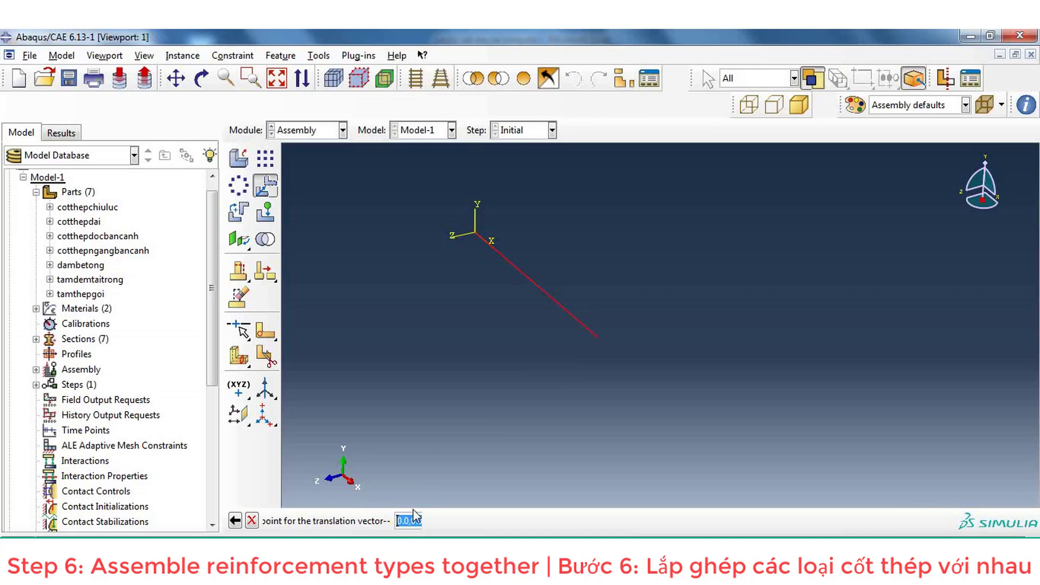
click(477, 232)
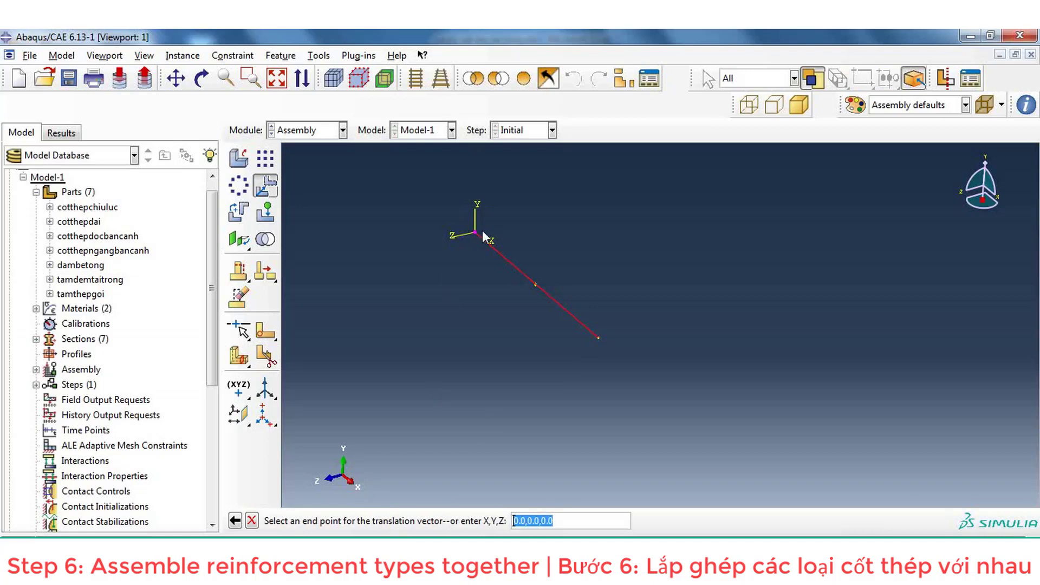
text(0,0,0.2)
key(Return)
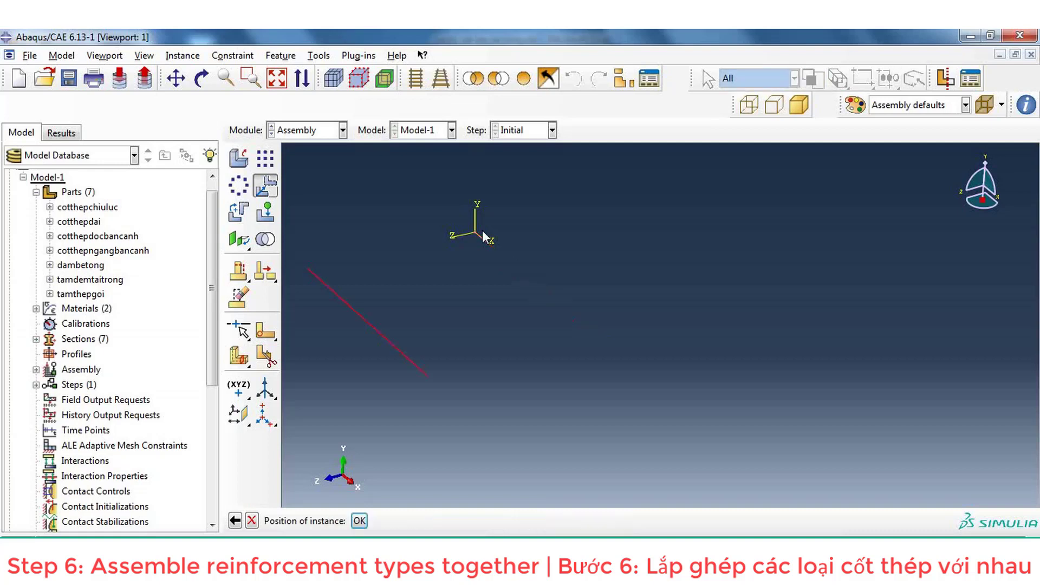
click(359, 521)
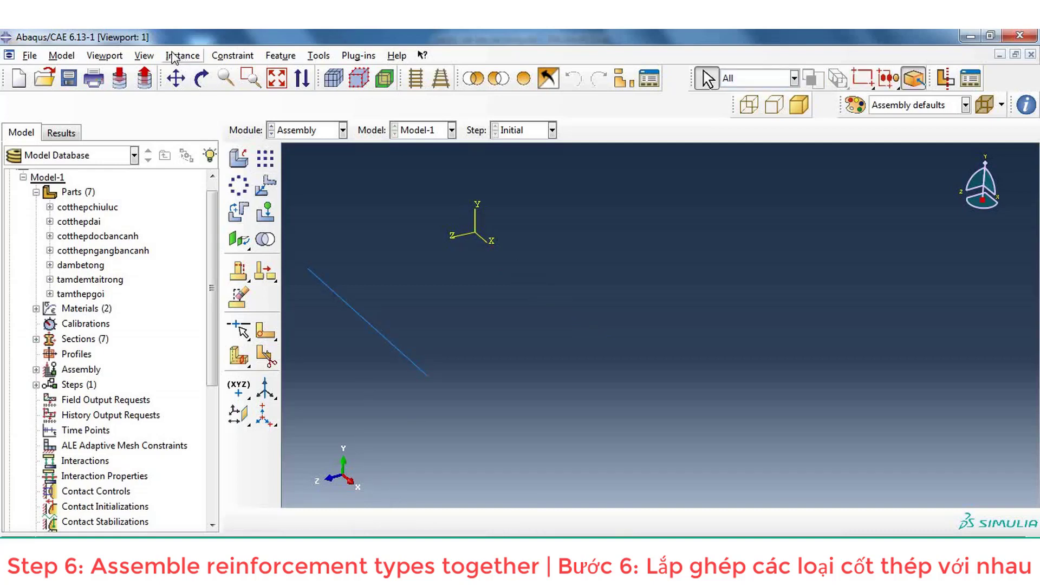
Show the longitudinal bars and all stirrups together with cotthepngangbancanh-1, leaving the concrete beam and the plate instances hidden
click(144, 55)
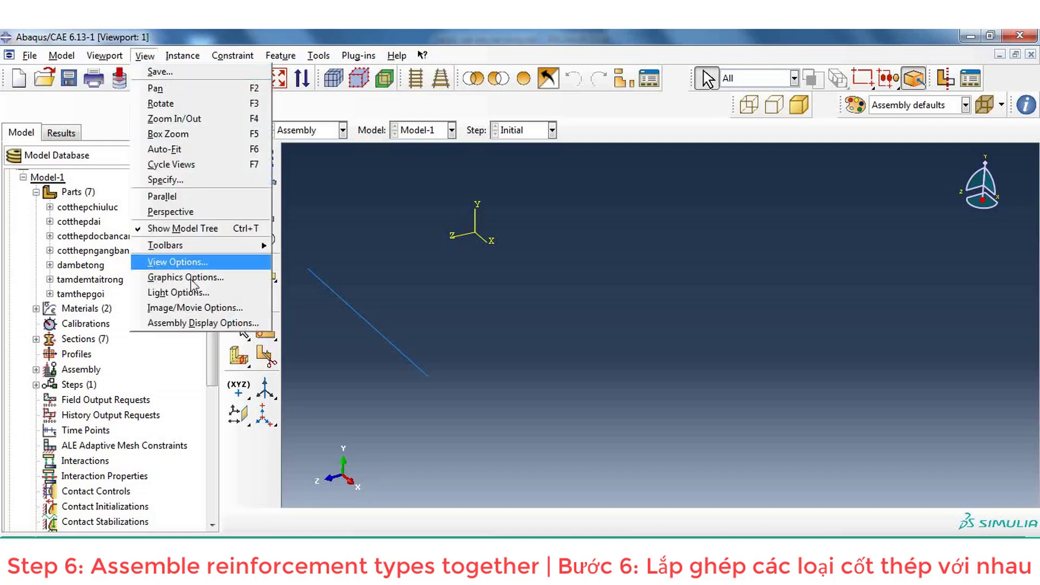
click(197, 323)
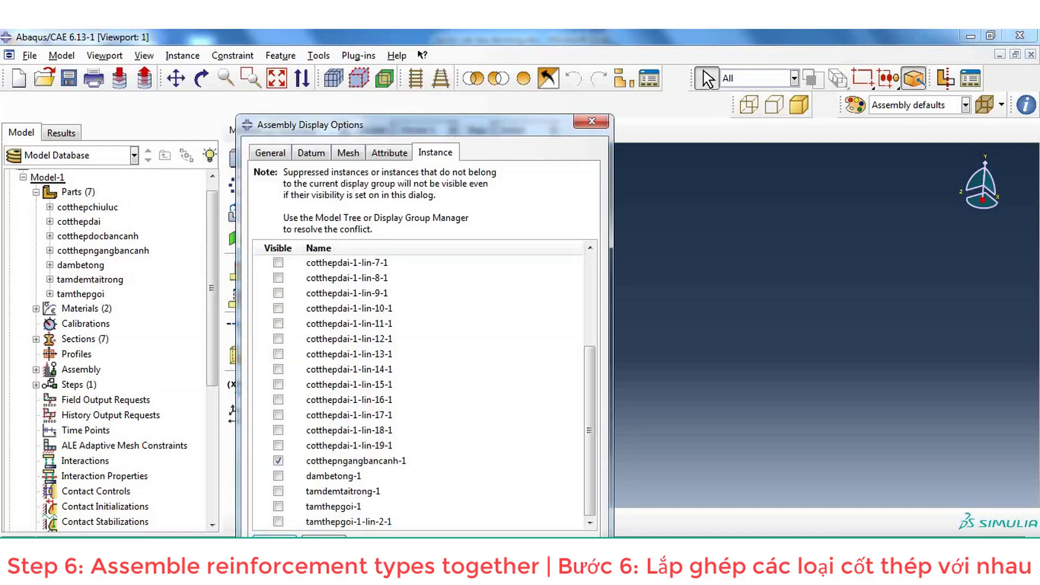
click(278, 475)
click(278, 491)
click(278, 506)
click(279, 522)
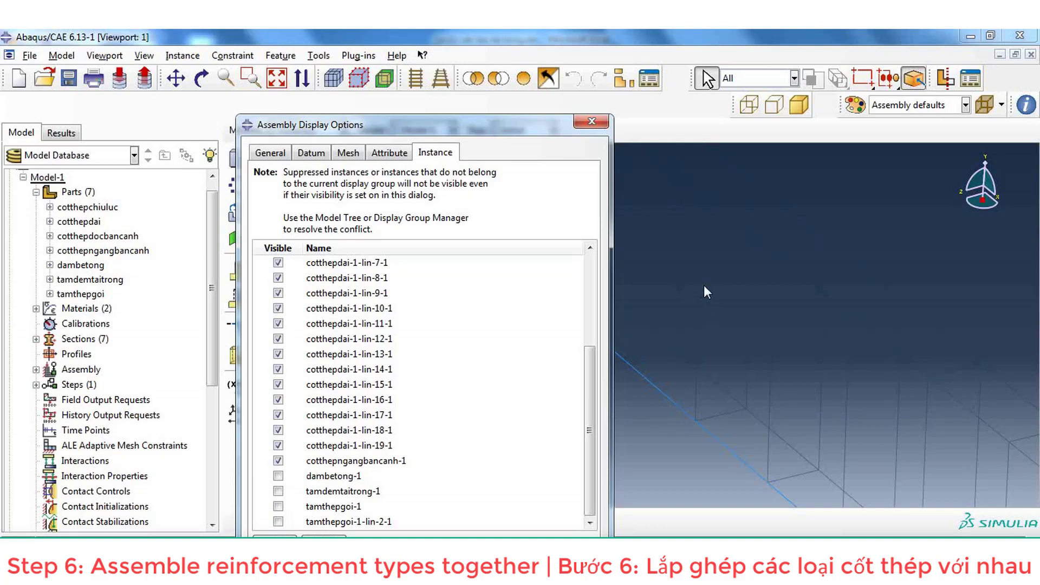
key(Return)
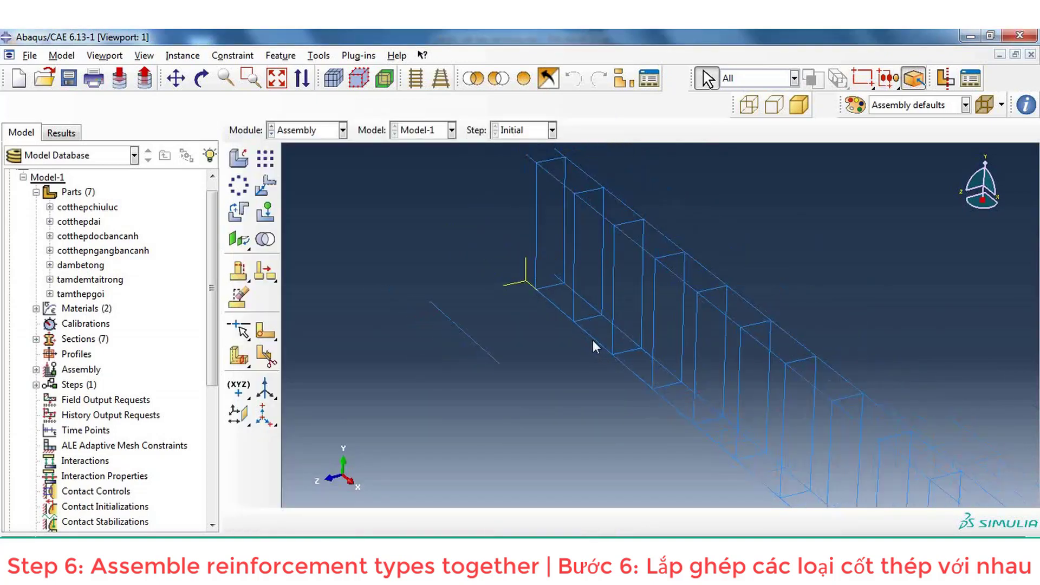
Translate the separate cotthepngangbancanh-1 bar from its midpoint to the midpoint of the first stirrup's top edge
scroll(816, 464, down, 2)
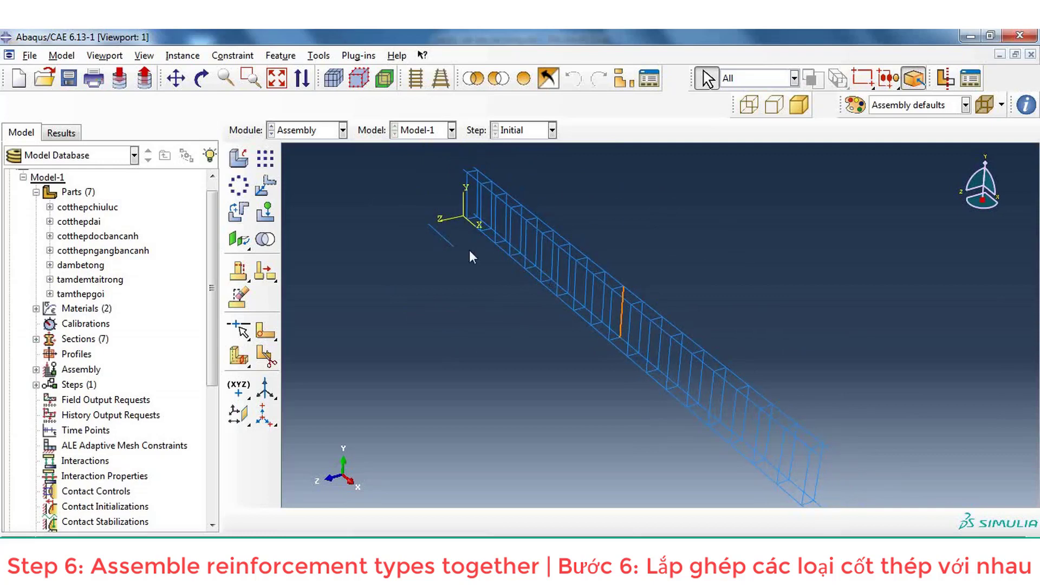
click(266, 186)
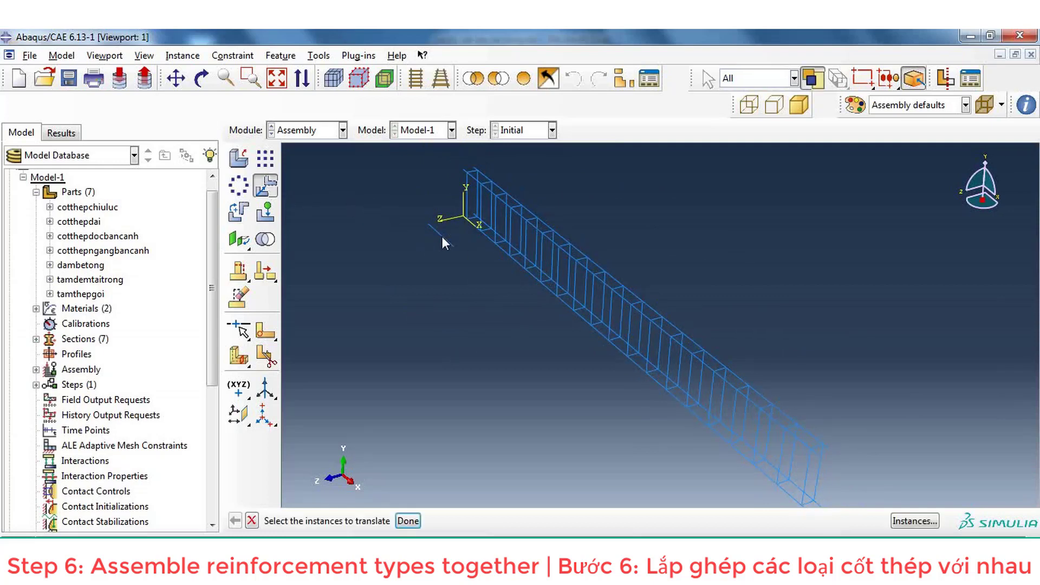
click(408, 520)
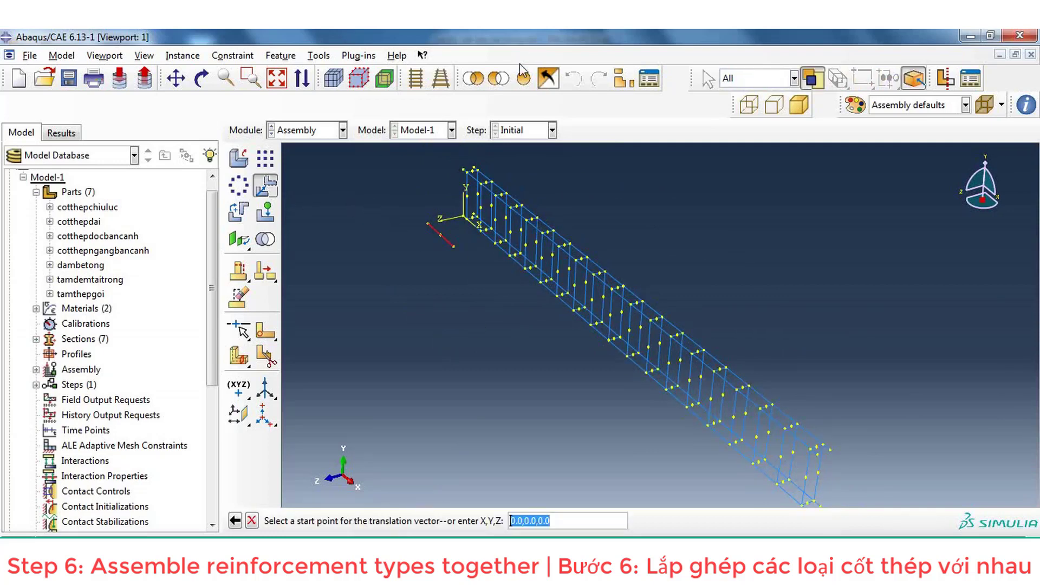
scroll(449, 171, down, 3)
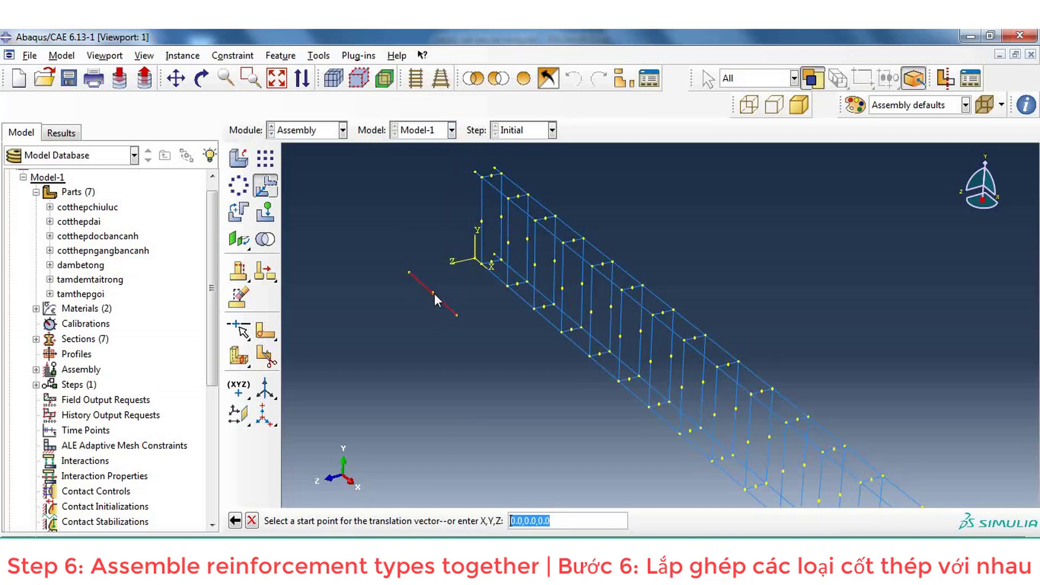
click(433, 293)
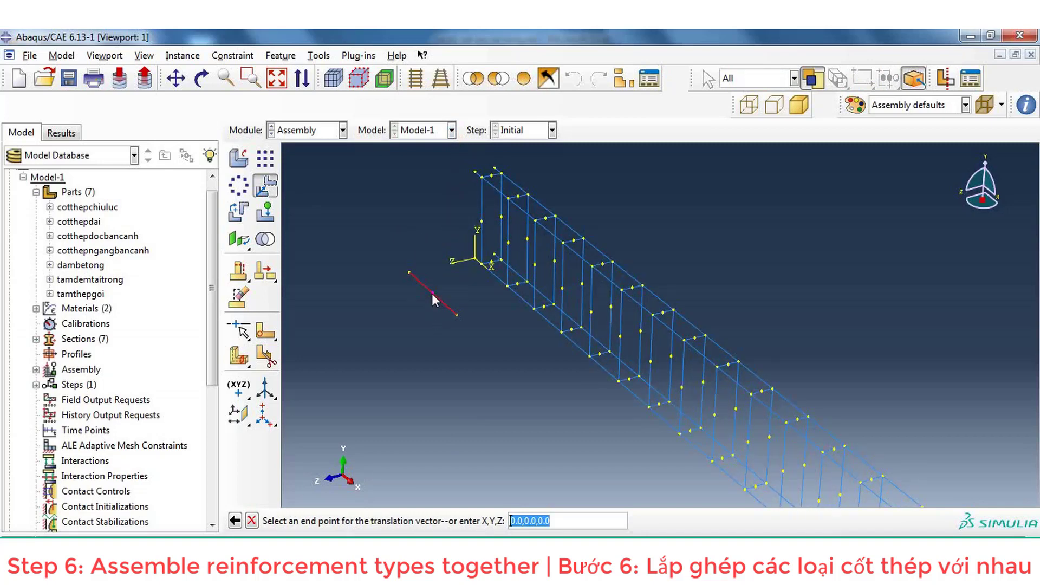
click(493, 176)
click(360, 521)
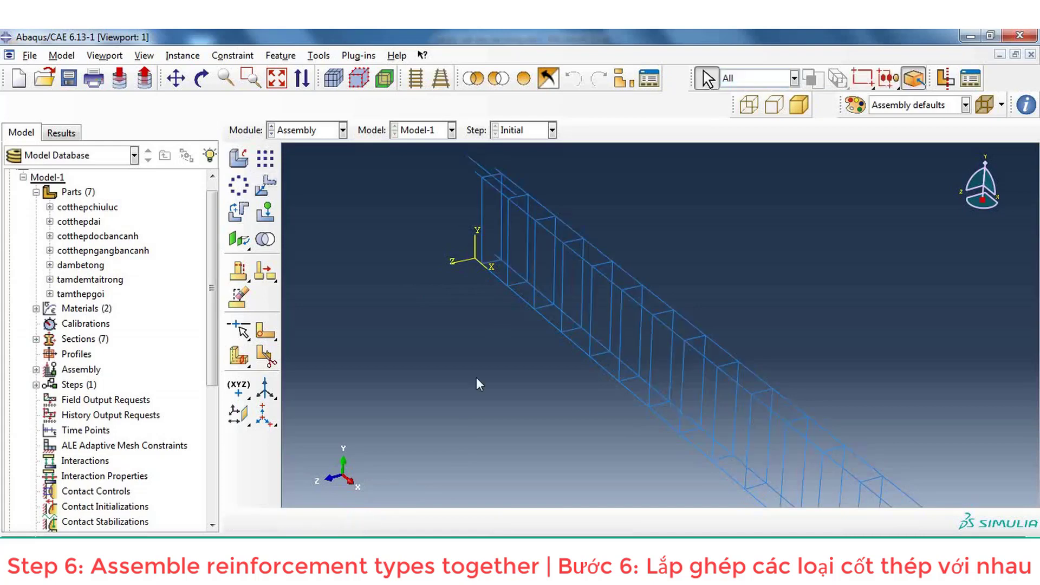
Rotate the cotthepngangbancanh-1 bar 90 degrees about the axis from the first stirrup's top-edge midpoint to its bottom-edge midpoint
click(238, 212)
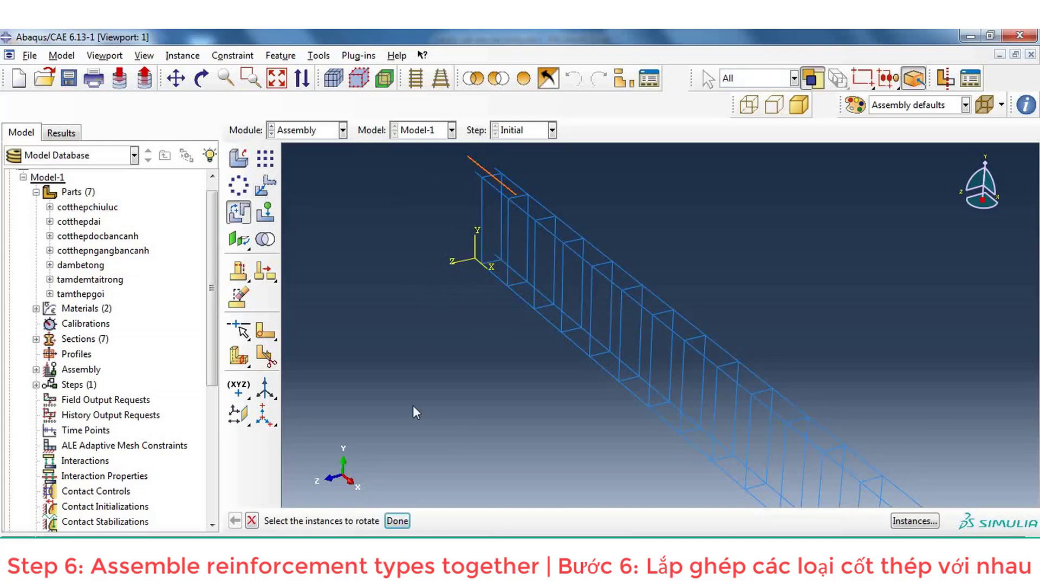
click(398, 522)
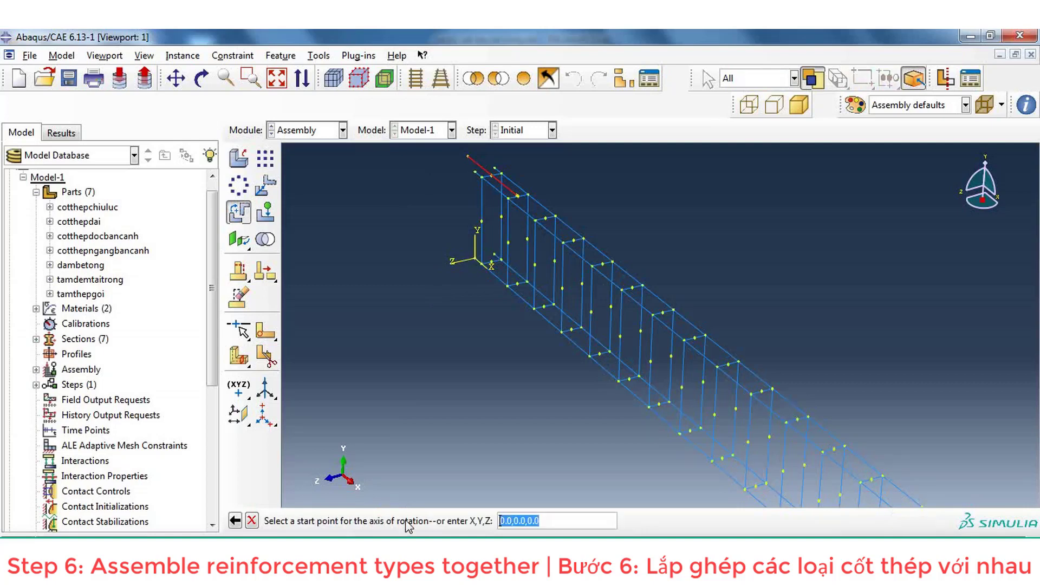
click(491, 177)
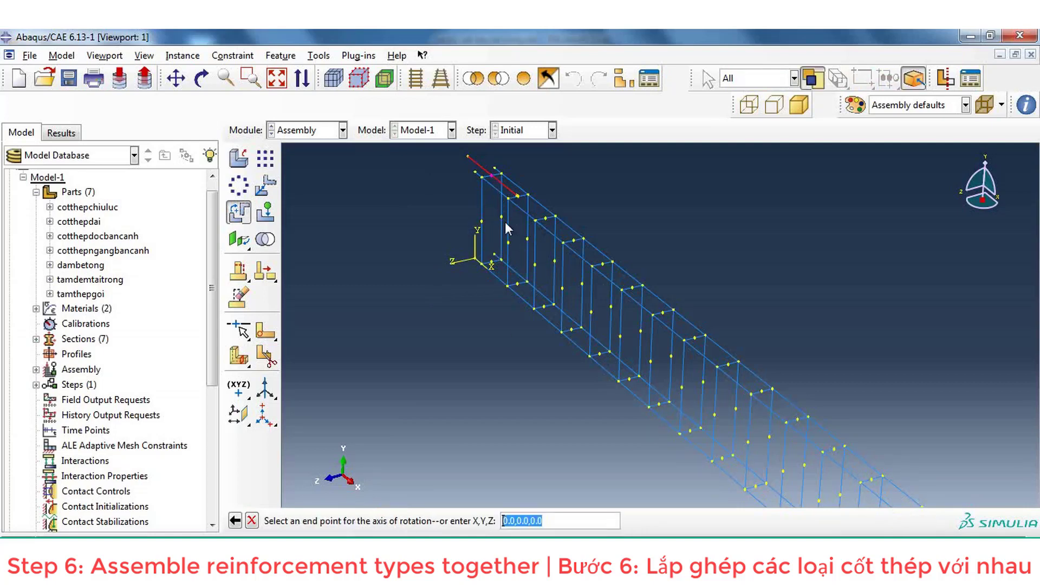
click(491, 265)
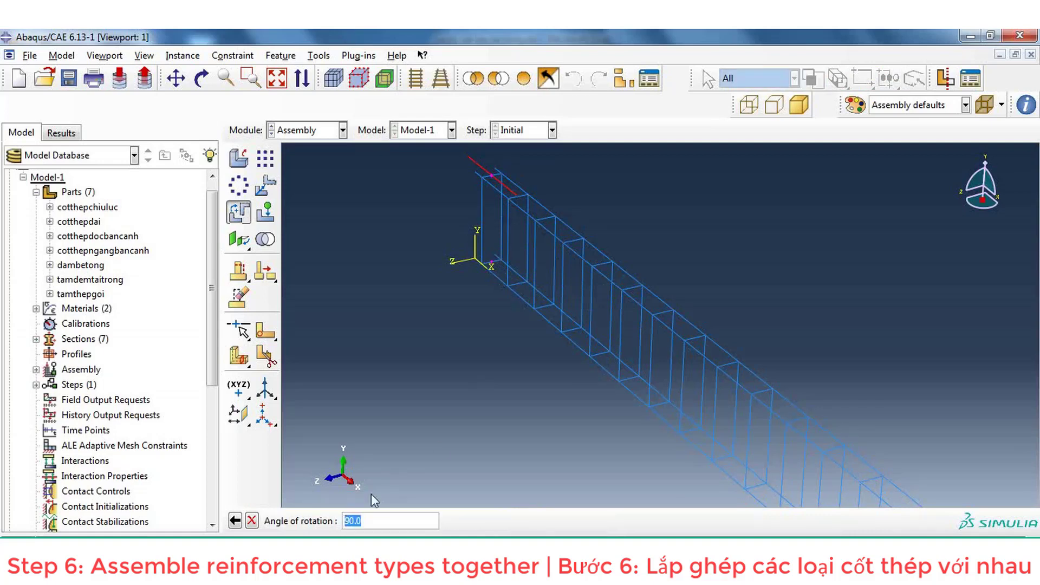
key(Return)
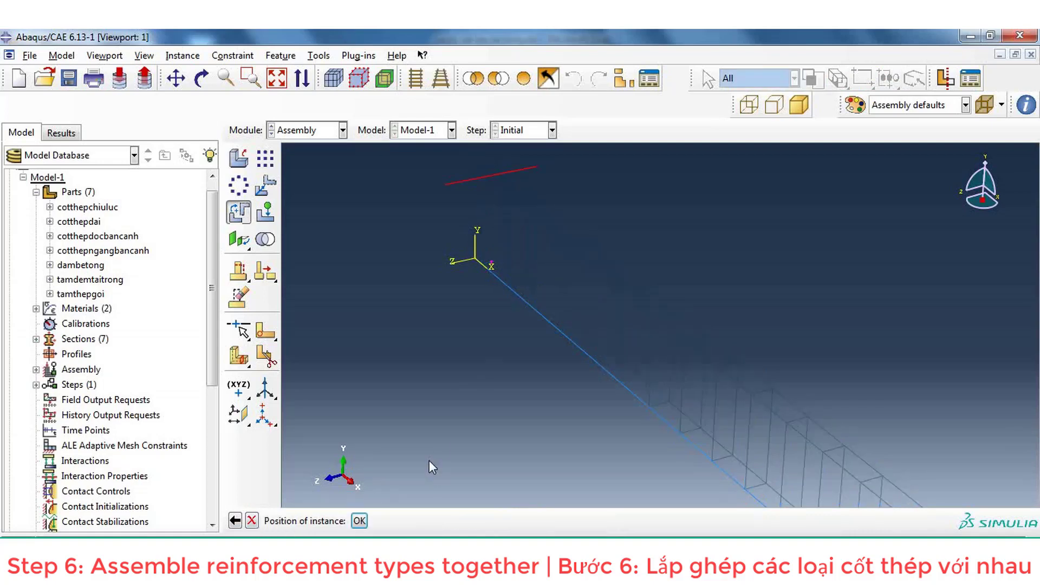
click(360, 521)
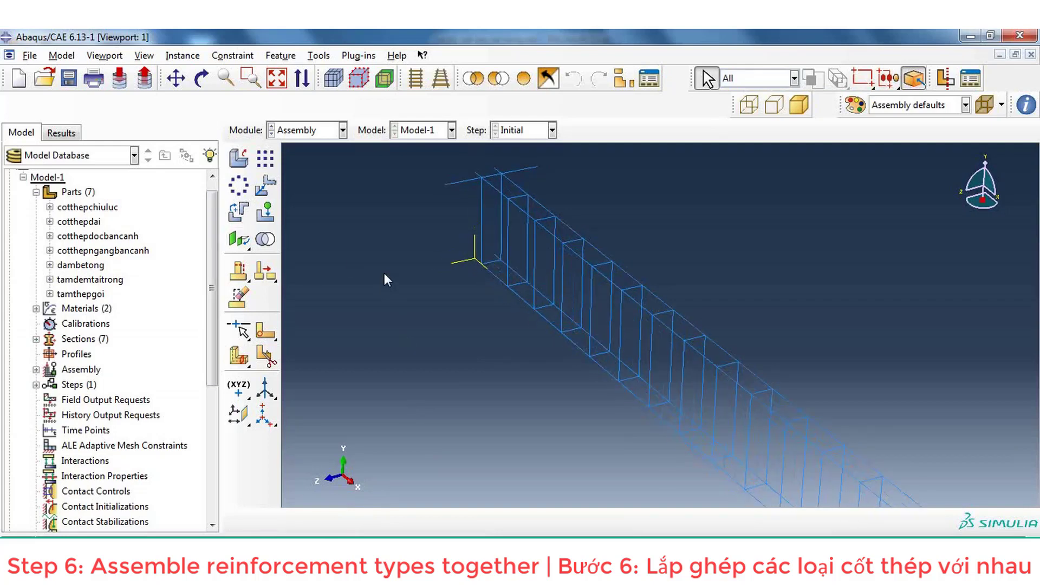
Create a linear pattern of the rotated transverse bar with number 19 and offset 0.15 in direction 1 and number 1 in direction 2
click(265, 159)
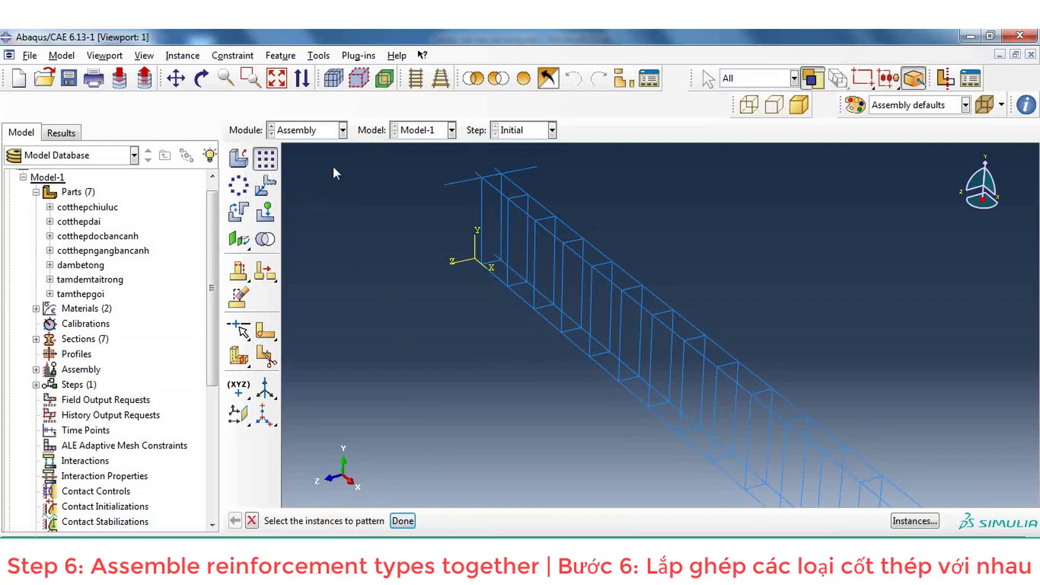
click(455, 184)
click(402, 521)
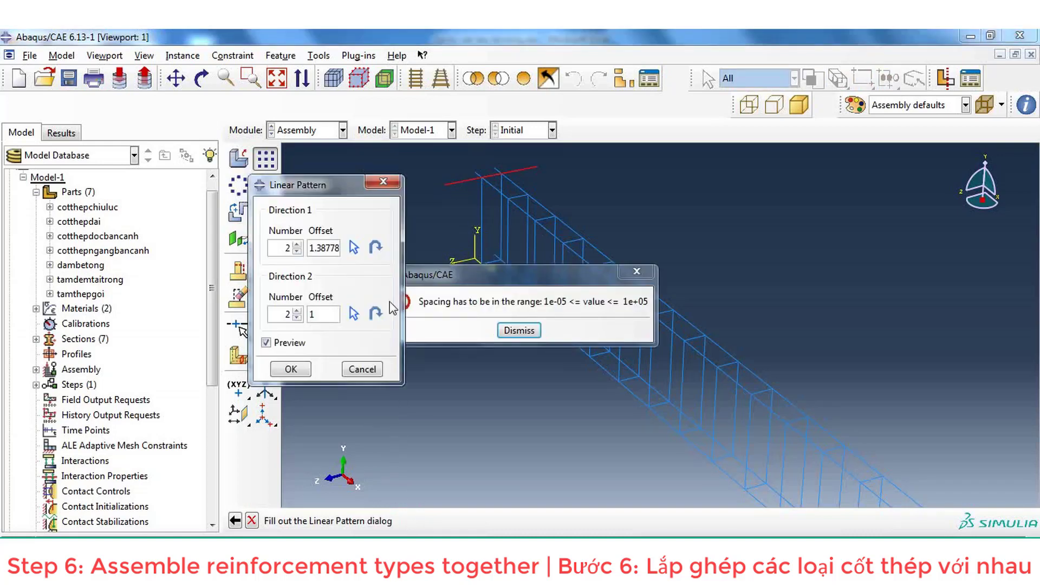
click(519, 329)
click(297, 311)
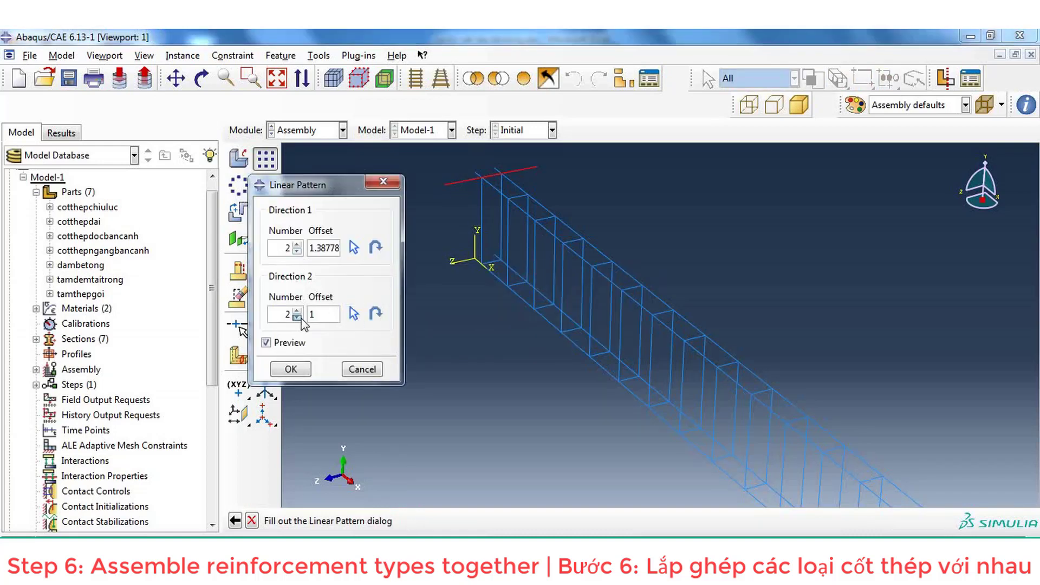
click(311, 304)
triple_click(333, 250)
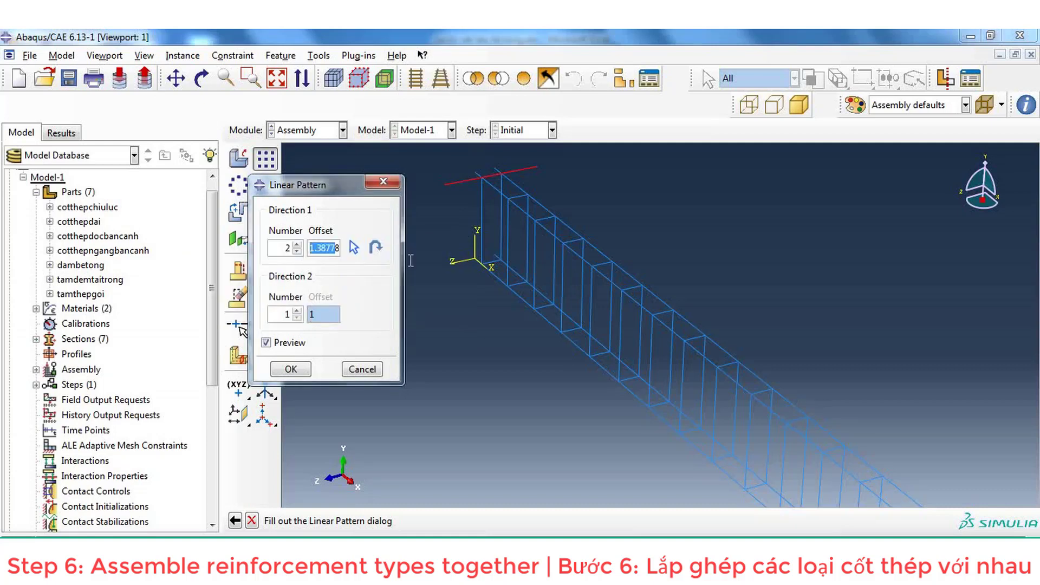
text(0.15)
double_click(285, 247)
text(1)
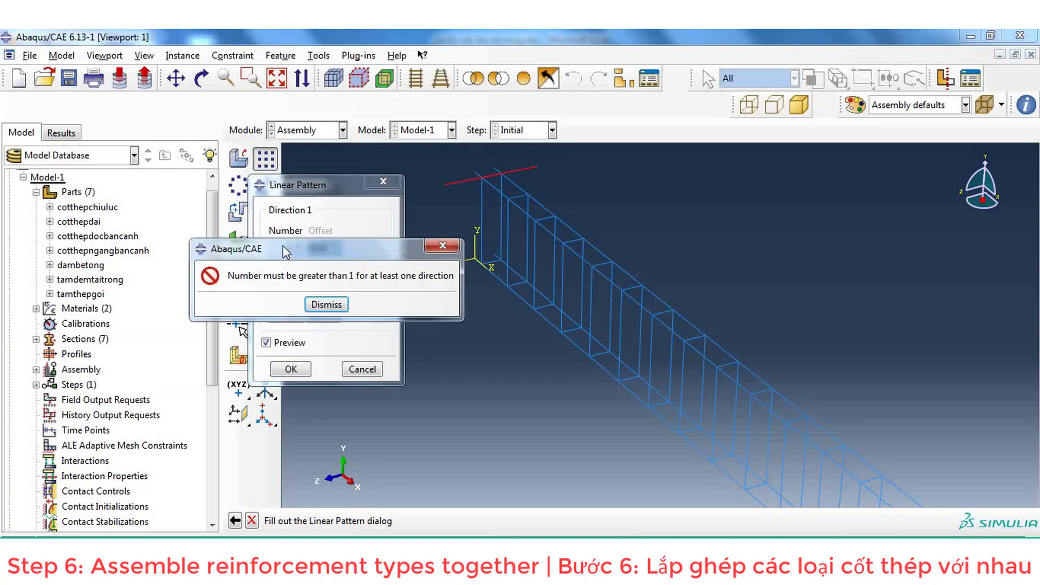
click(324, 304)
text(9)
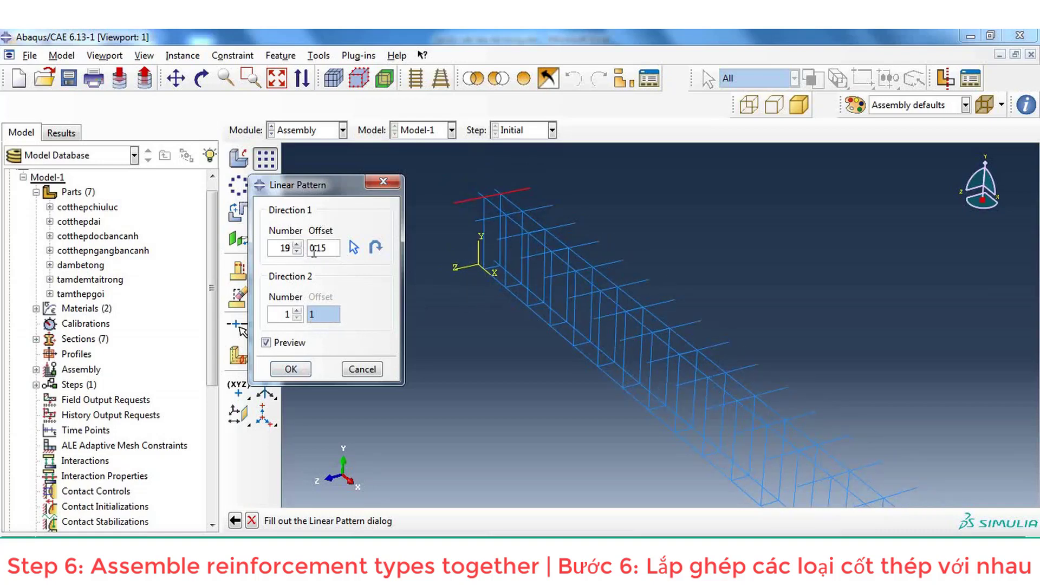
click(294, 370)
Create an independent instance of the cotthepdocbancanh part in the assembly
scroll(411, 245, down, 2)
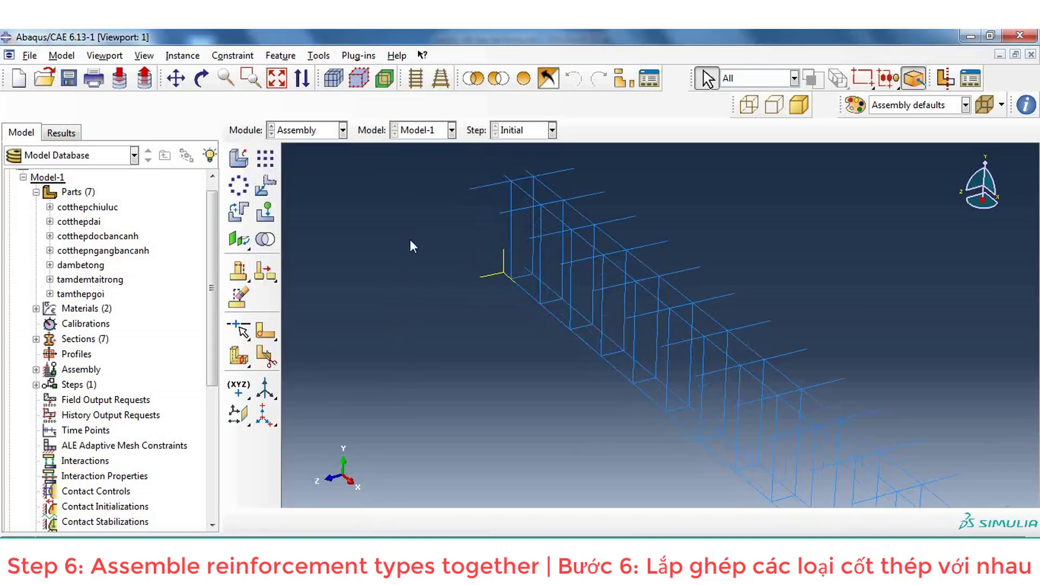
scroll(409, 239, down, 2)
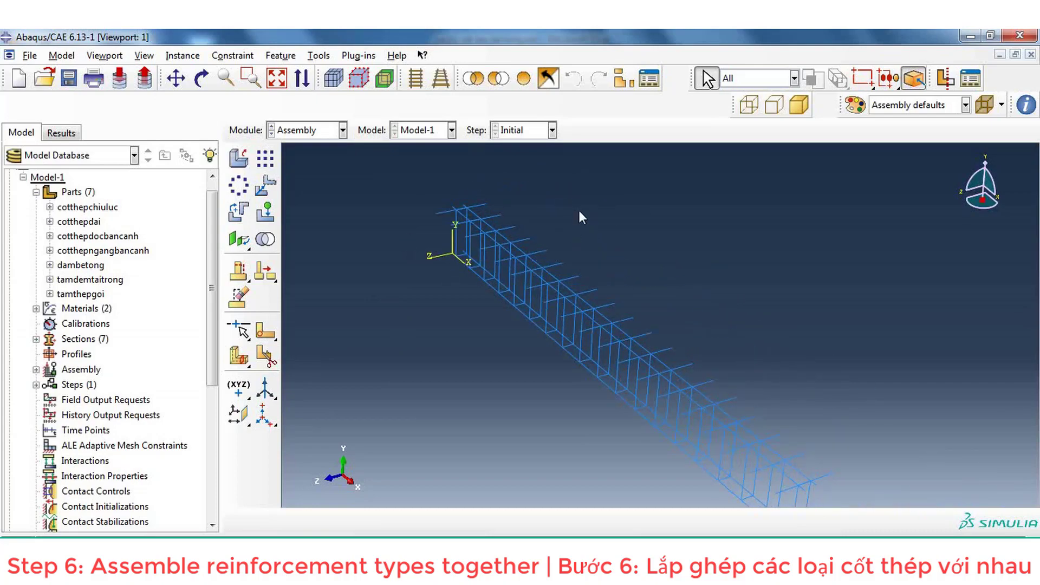
scroll(566, 255, down, 4)
scroll(613, 399, up, 3)
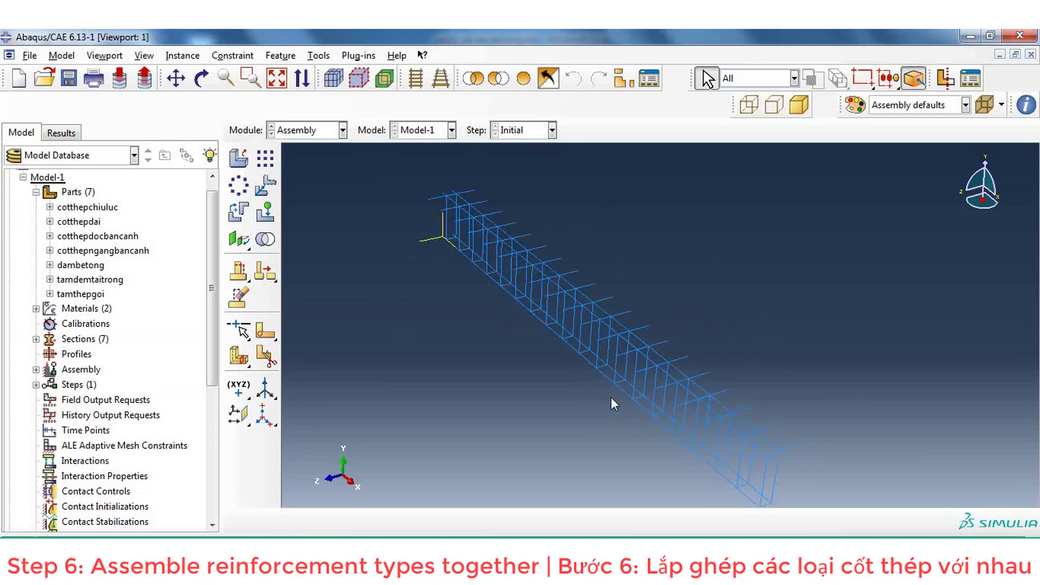
click(238, 158)
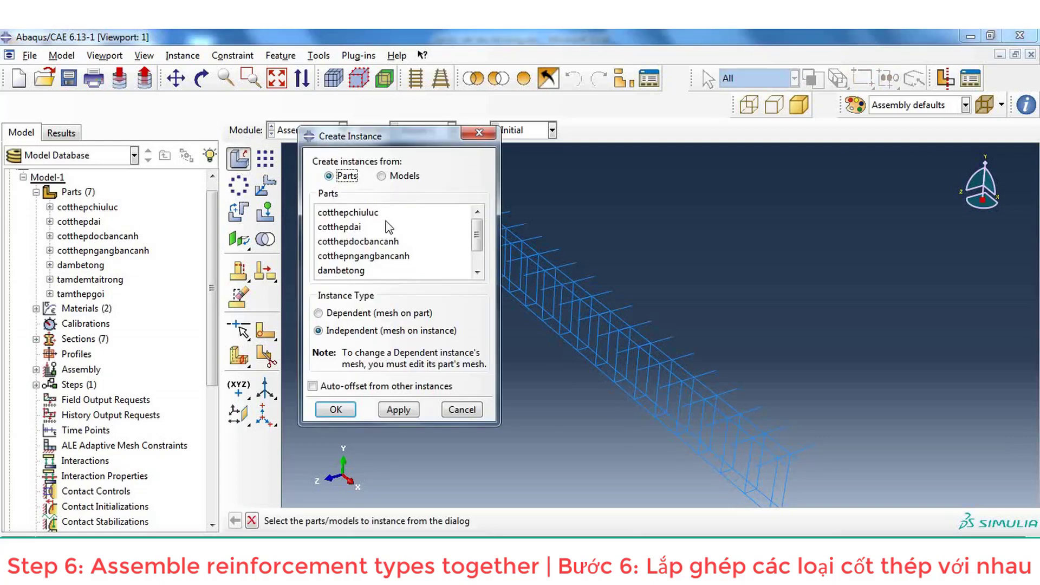
click(366, 242)
click(341, 410)
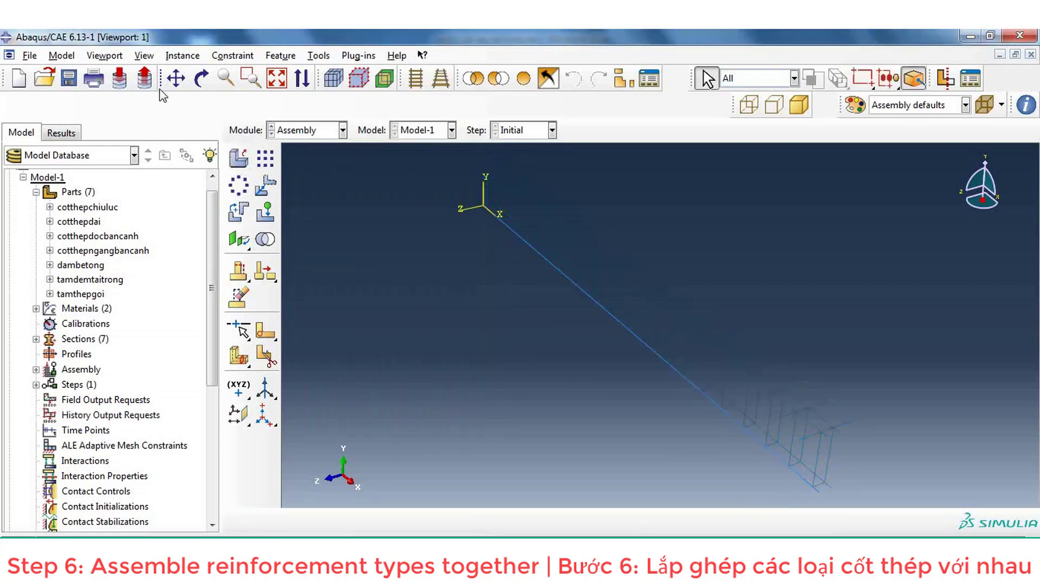
Set the assembly display so that cotthepdocbancanh-1 is the only visible instance
click(145, 55)
click(232, 324)
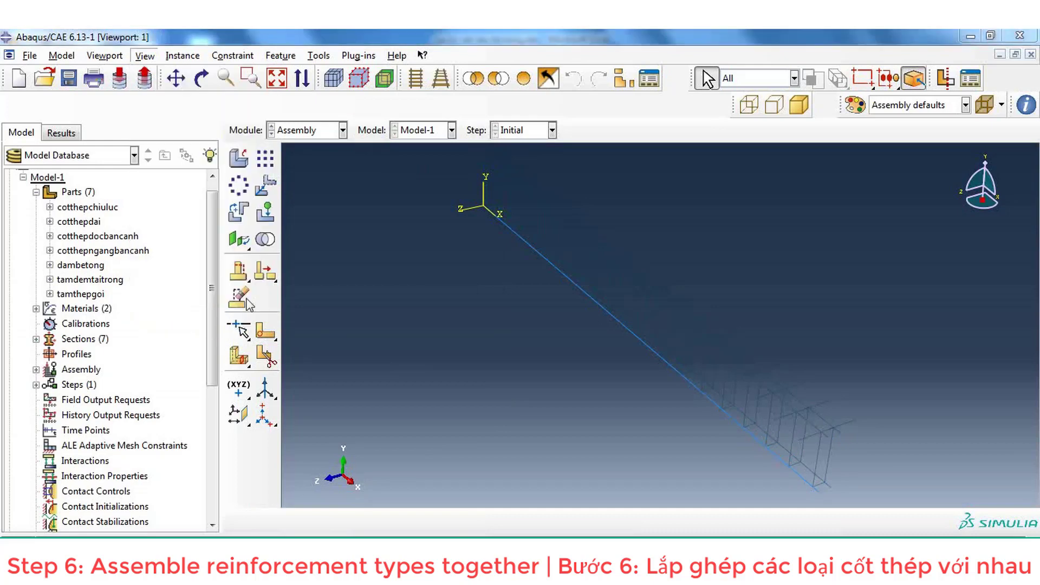
click(324, 537)
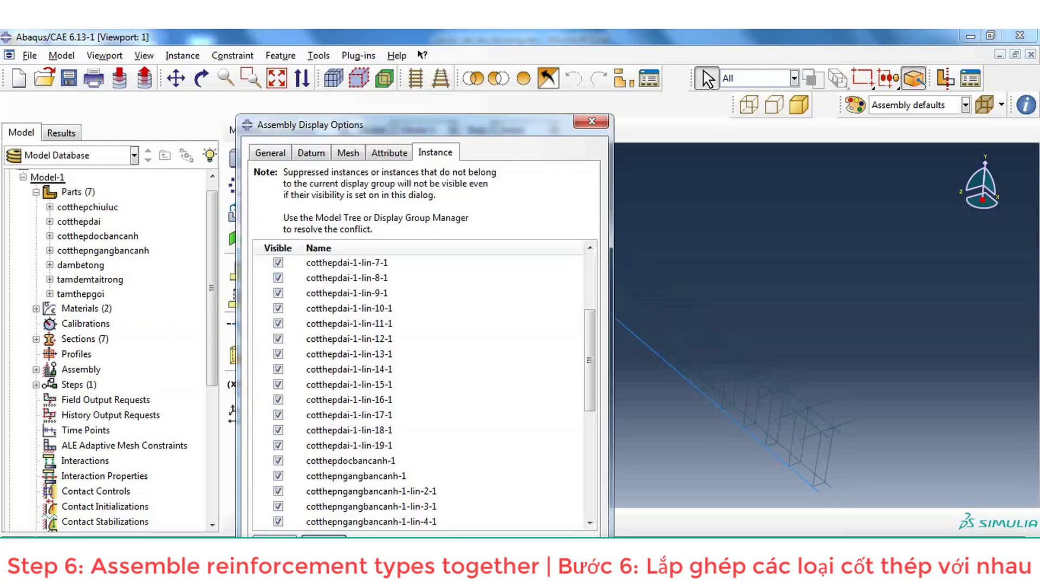
drag(590, 387, 601, 325)
scroll(379, 313, down, 7)
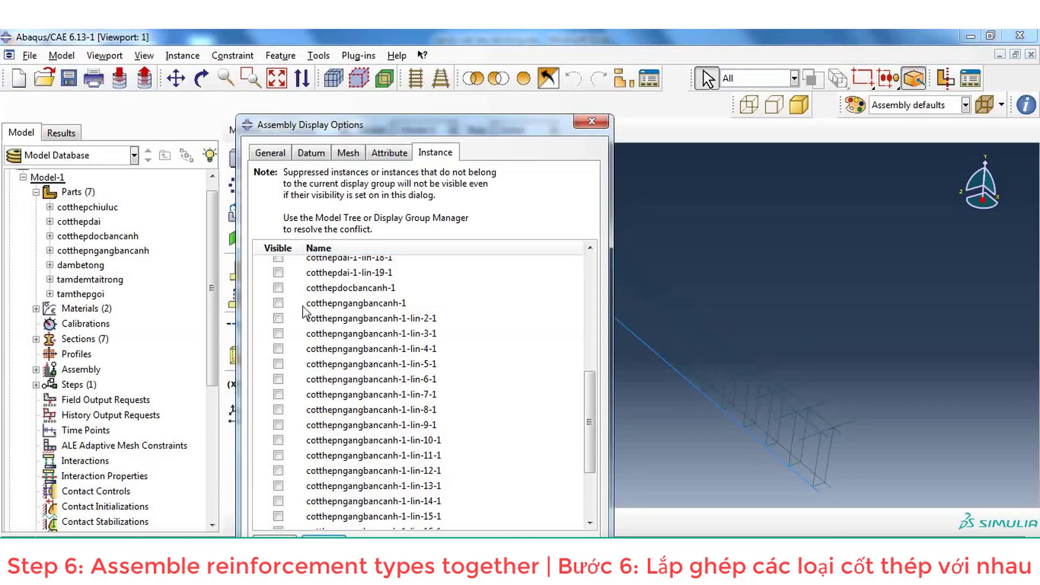
click(278, 288)
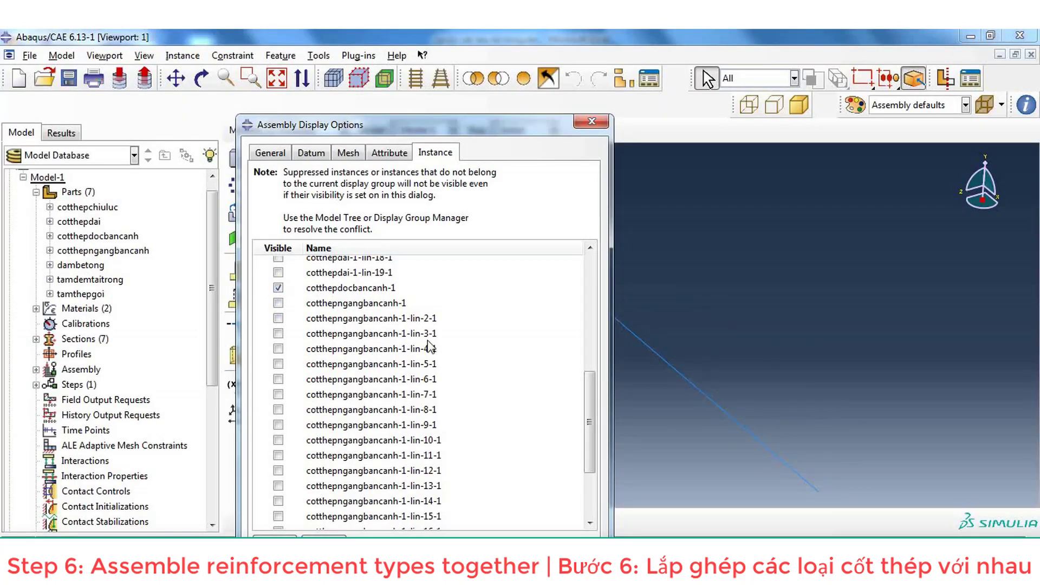
key(Escape)
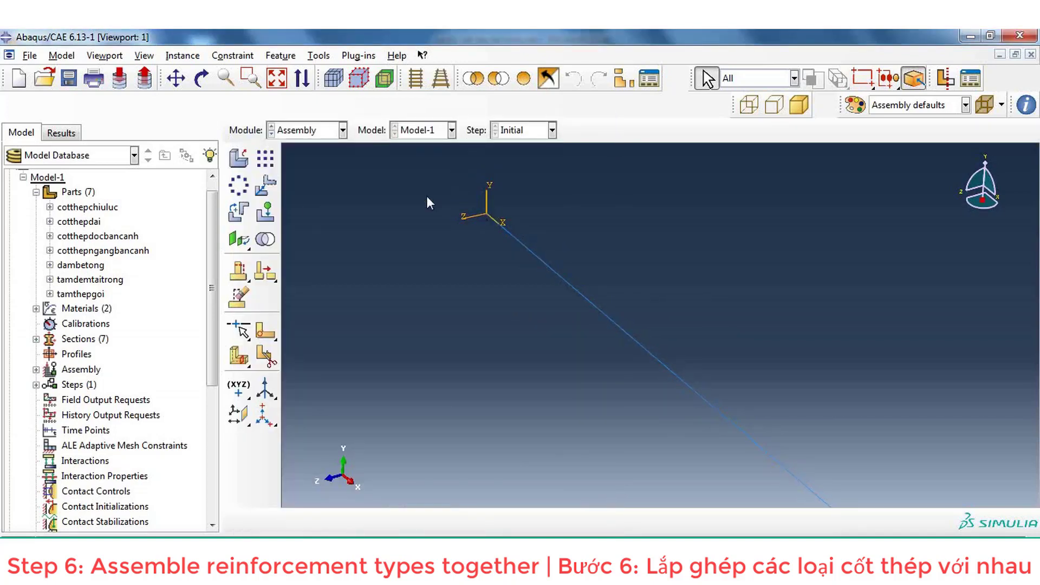
Translate the cotthepdocbancanh-1 bar from its end at the origin to the end point 0,0,0.1
click(266, 186)
click(532, 262)
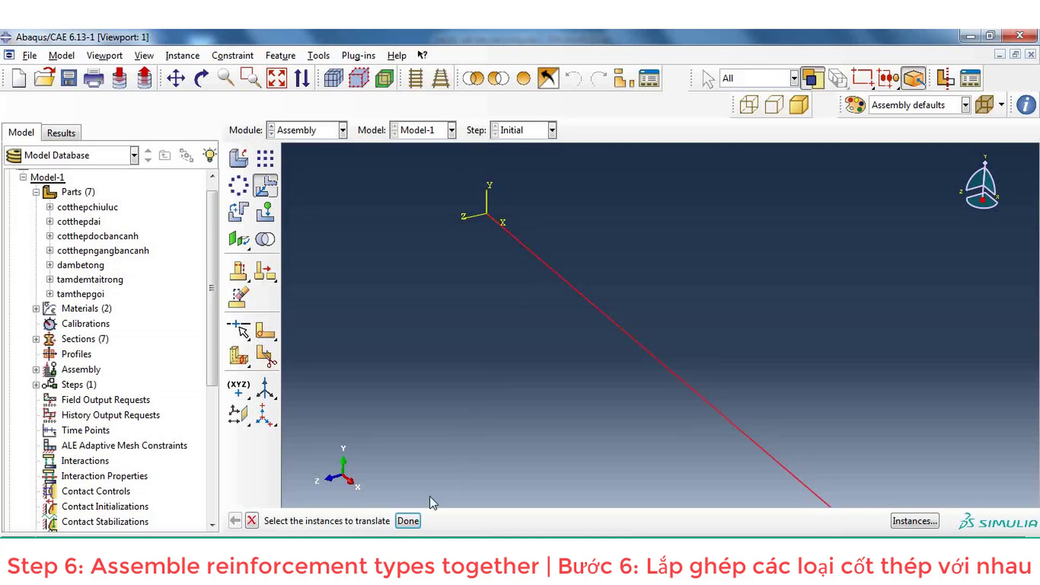
click(408, 521)
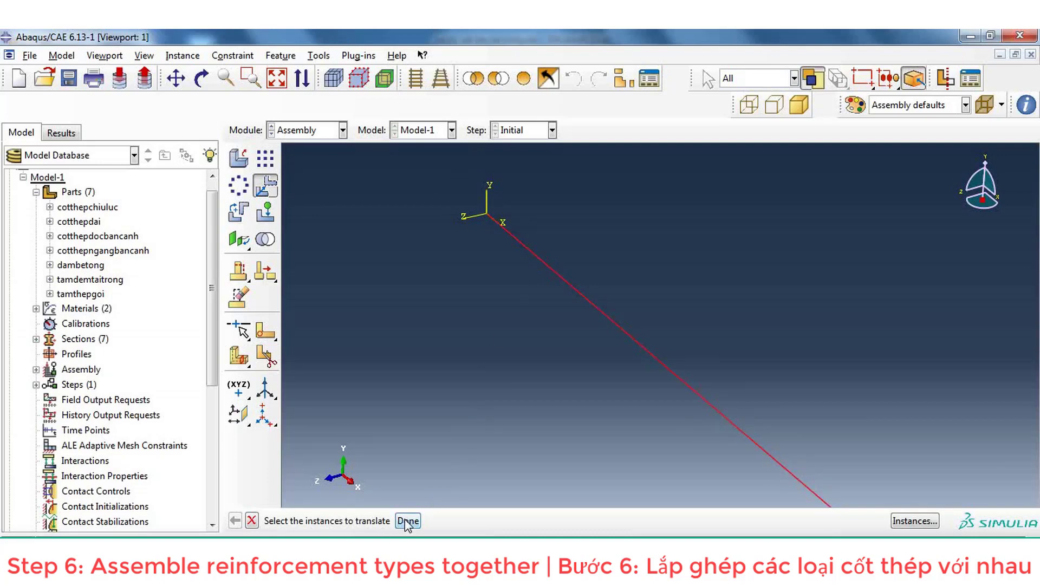
click(488, 215)
text(0,0,0.1)
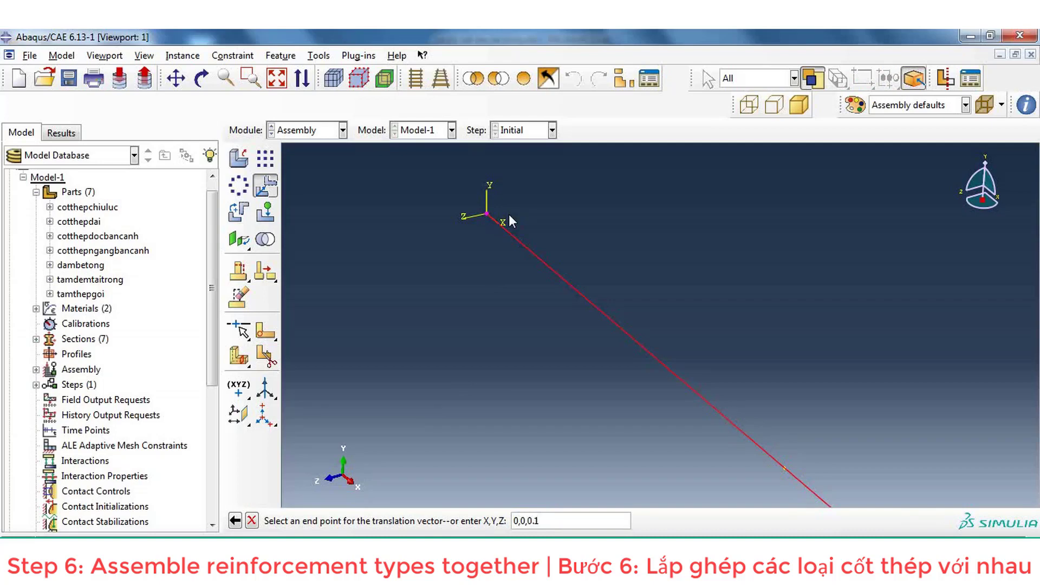
key(Return)
click(359, 521)
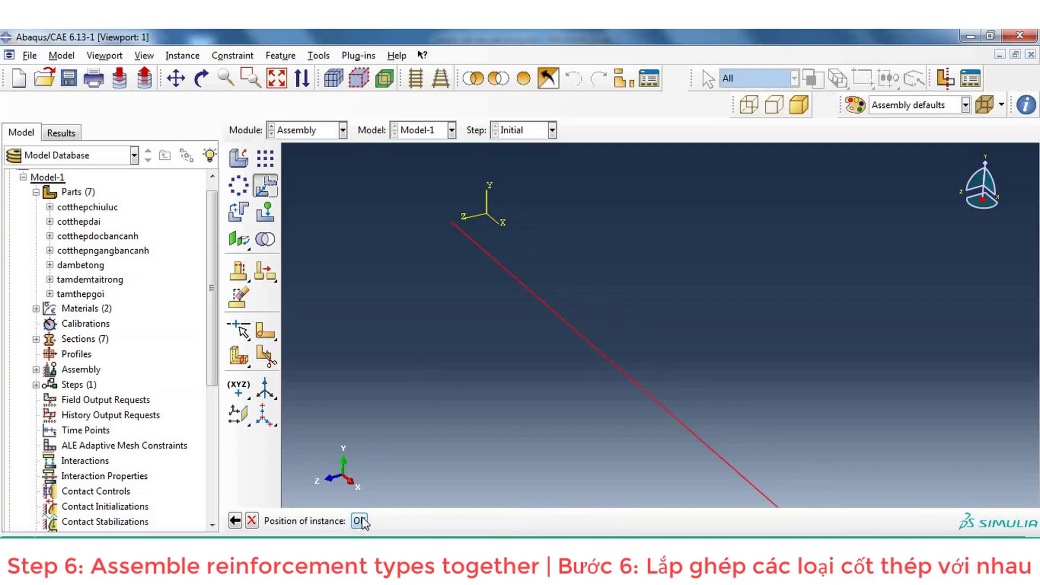
Show all reinforcement instances again, leaving dambetong-1, tamdemtaitrong-1, tamthepgoi-1 and tamthepgoi-1-lin-2-1 hidden
click(144, 57)
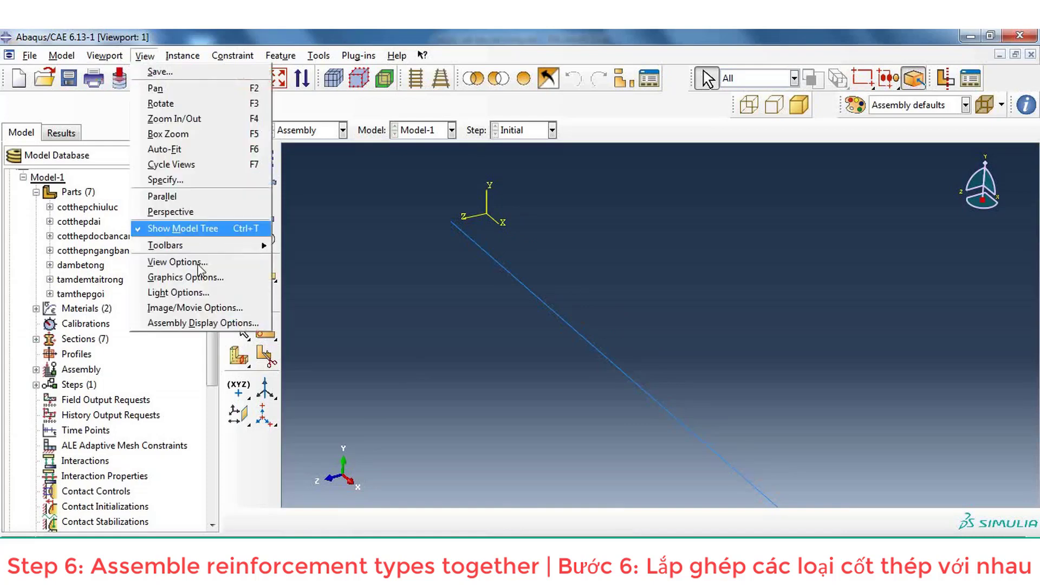
click(206, 324)
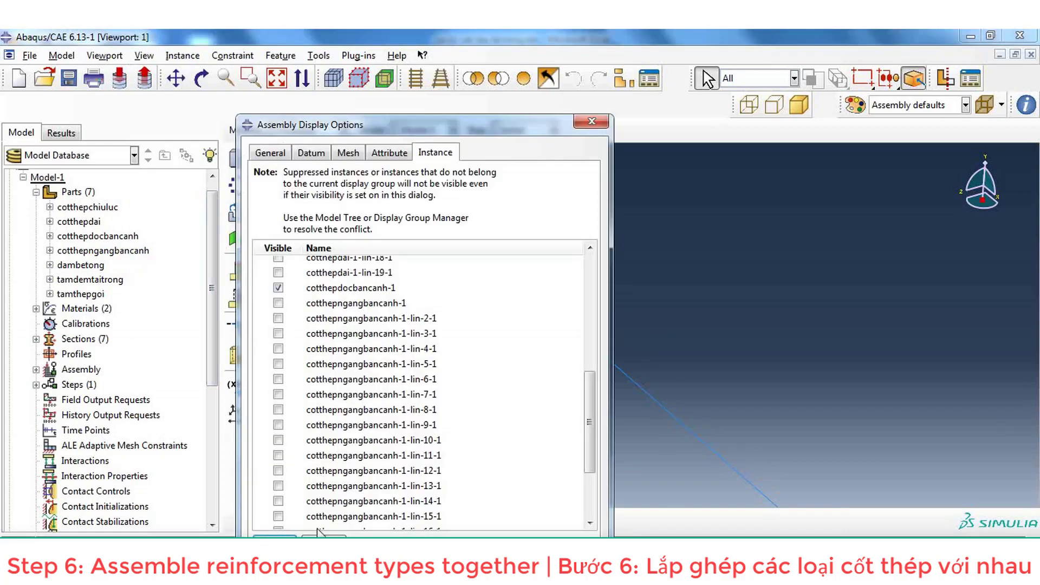
click(294, 535)
drag(596, 411, 596, 461)
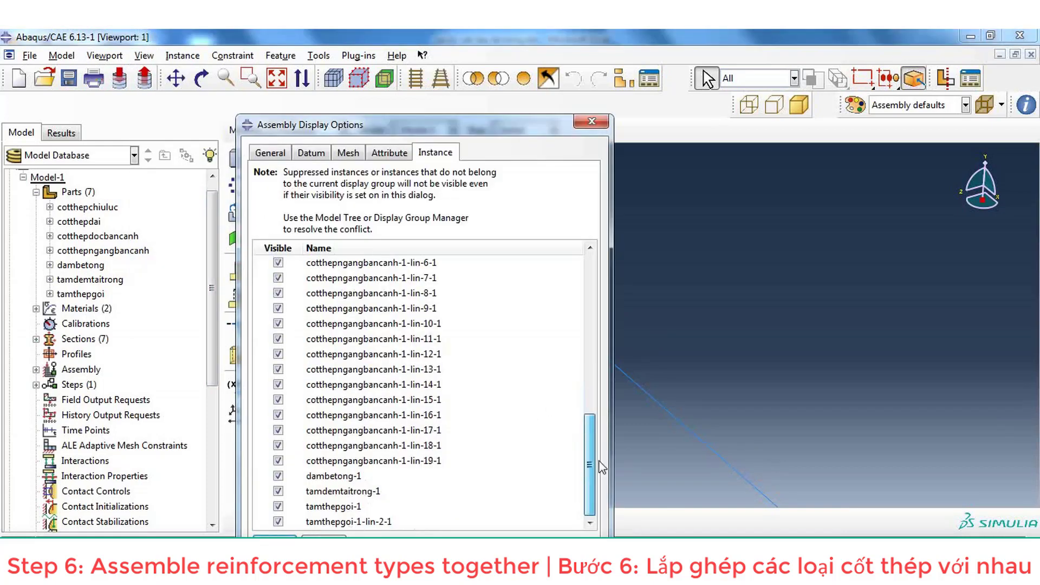
click(336, 477)
click(336, 492)
click(336, 507)
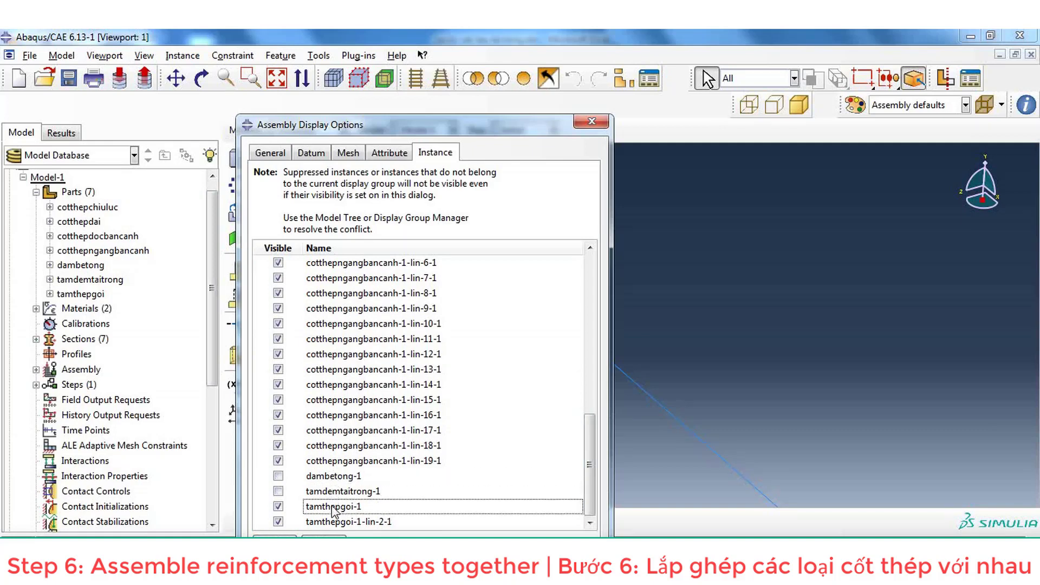
click(336, 522)
click(324, 537)
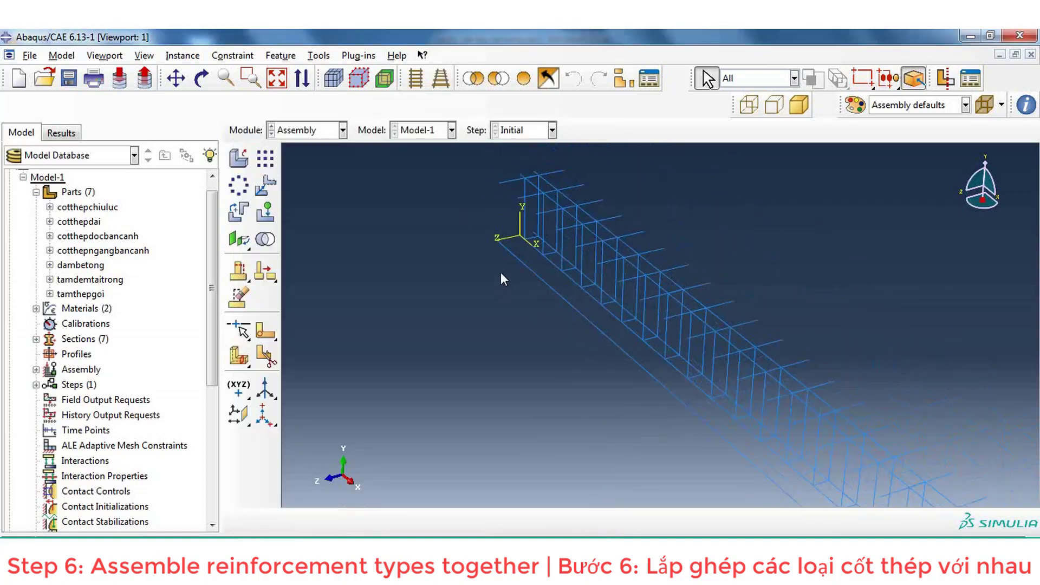
Translate the cotthepdocbancanh-1 bar from its end near the origin to the outer end of the first transverse flange bar
scroll(500, 272, up, 1)
click(266, 186)
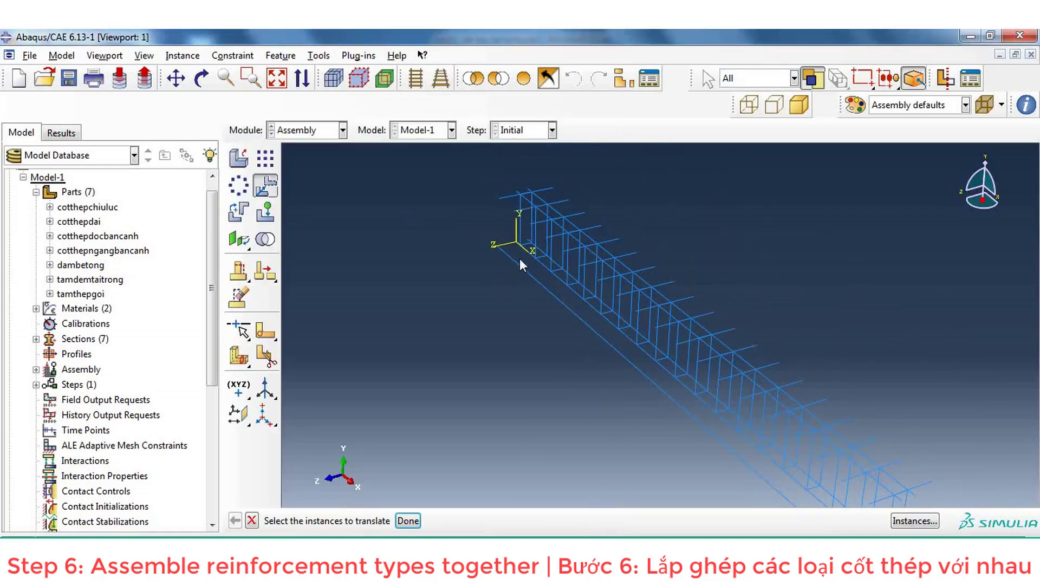
click(518, 263)
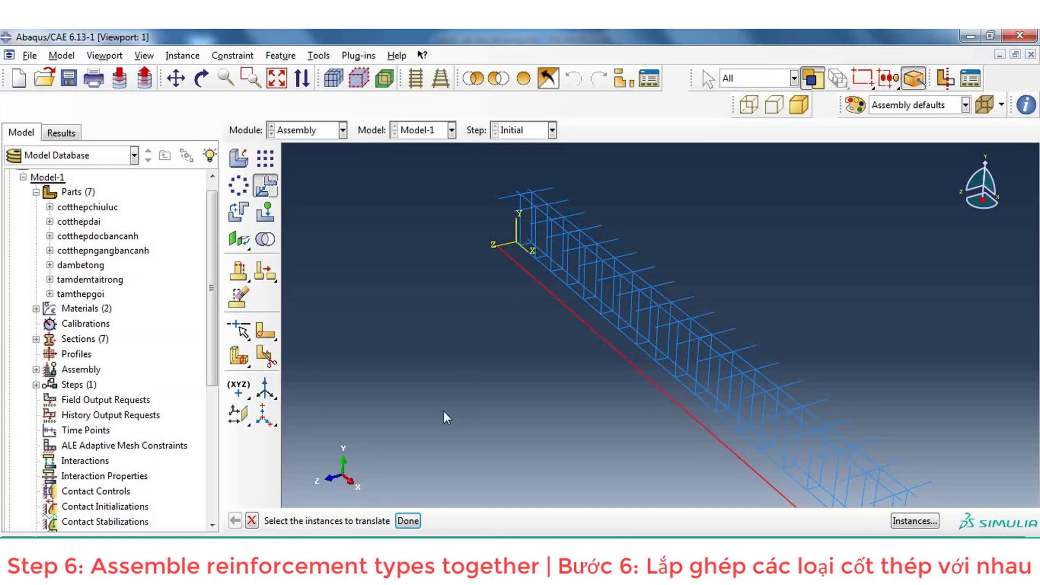
click(408, 521)
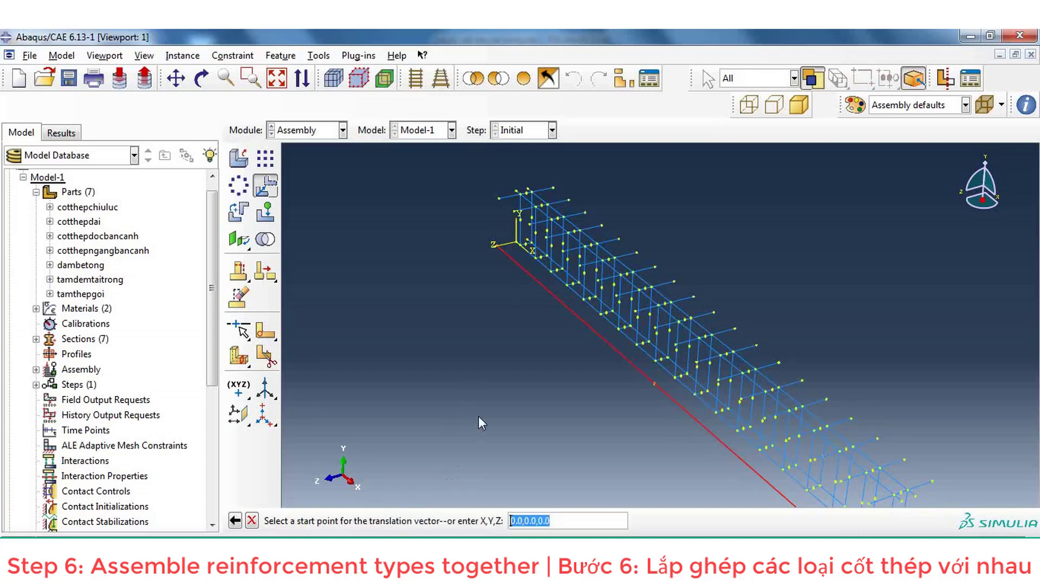
click(498, 246)
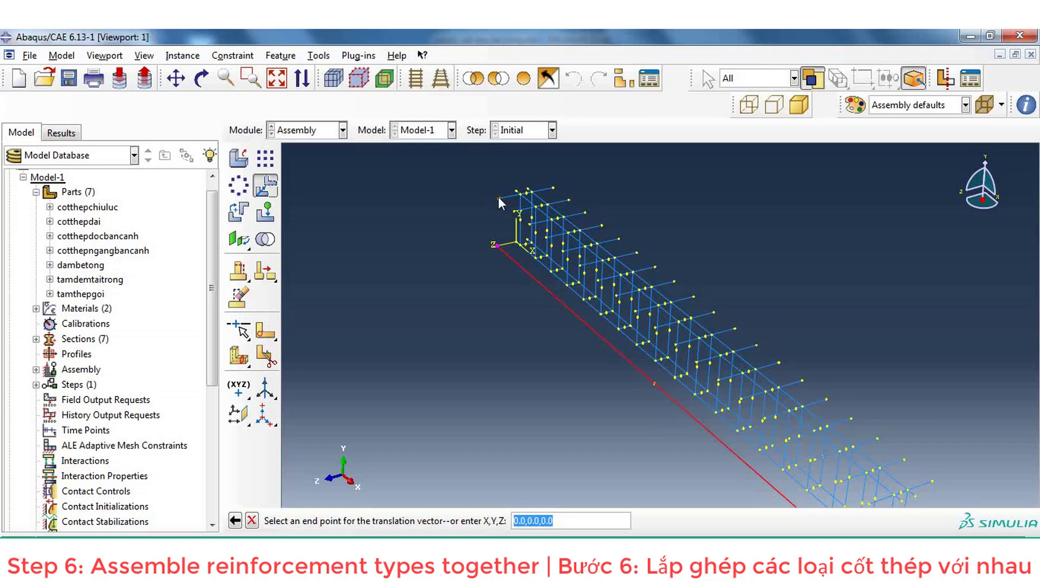
click(499, 197)
click(360, 521)
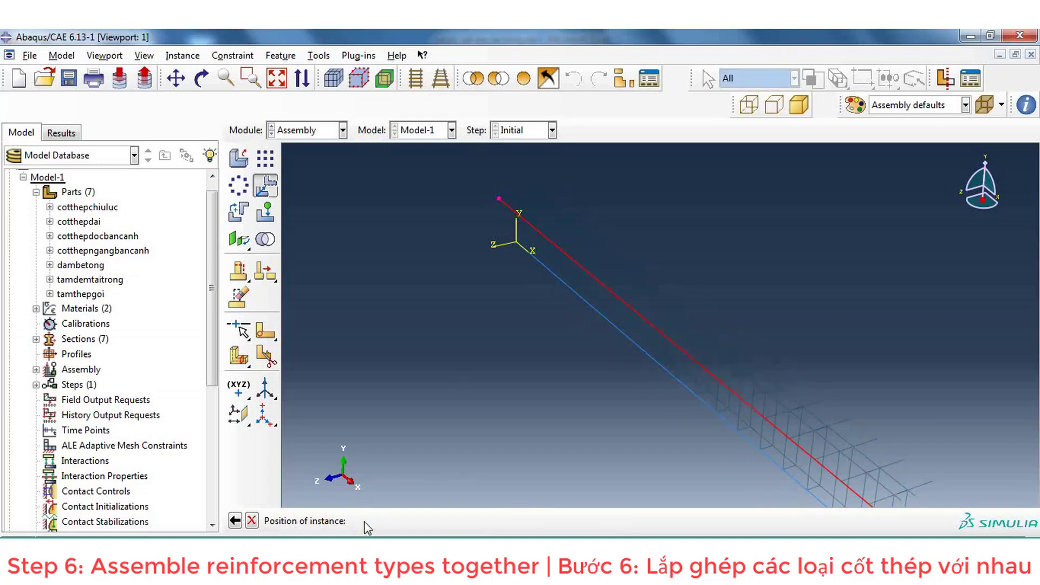
Translate the cotthepdocbancanh-1 bar again, from its end on the first transverse bar to the end point 0,0.26,0.11
scroll(489, 170, up, 2)
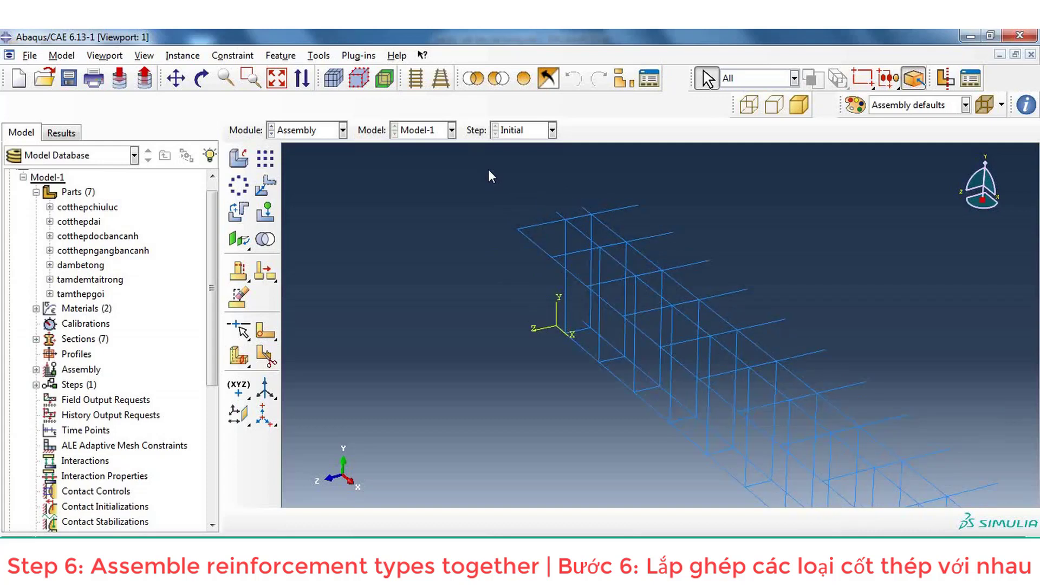
click(272, 185)
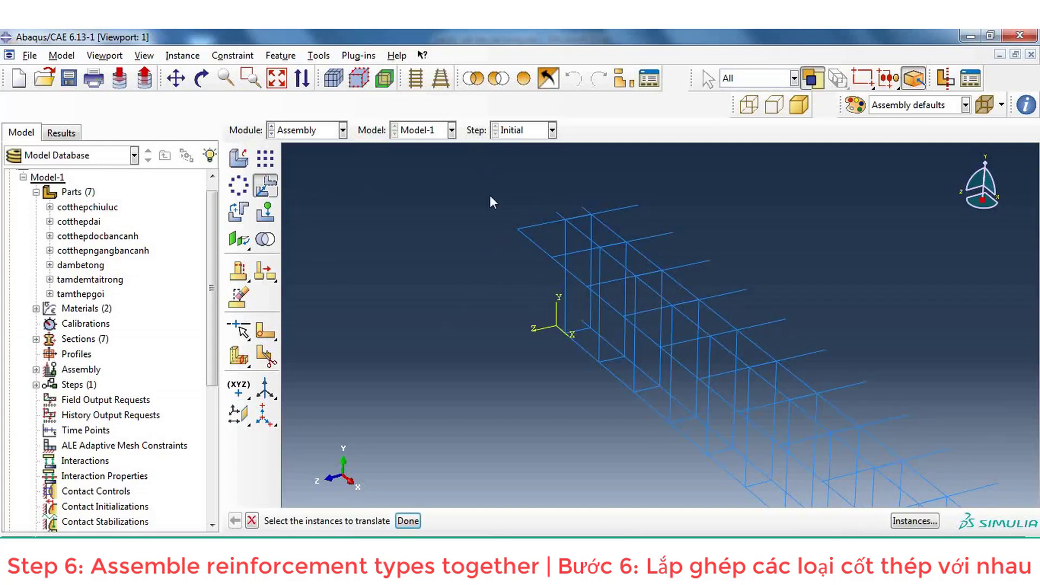
click(541, 248)
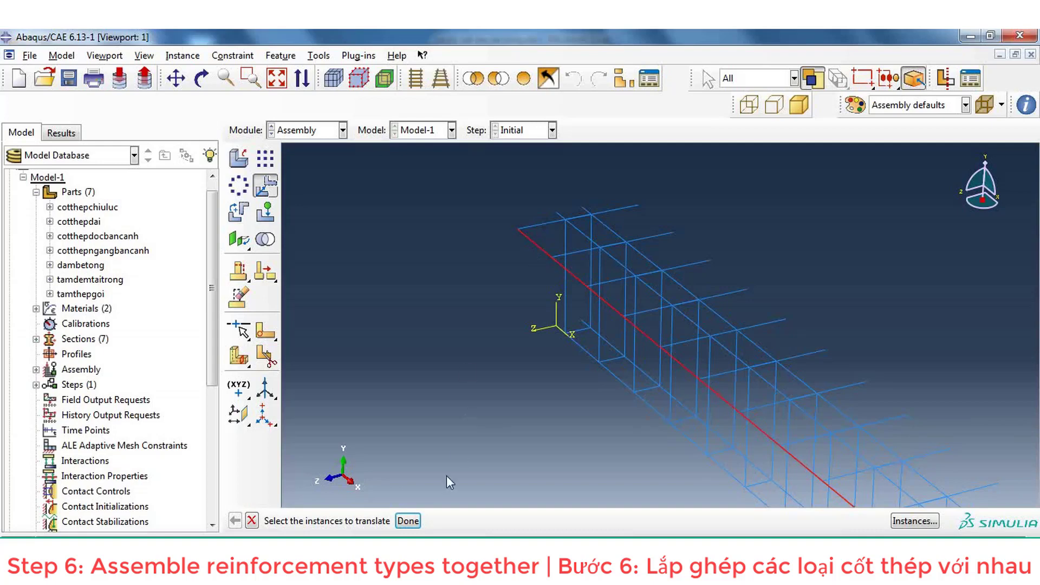
click(409, 521)
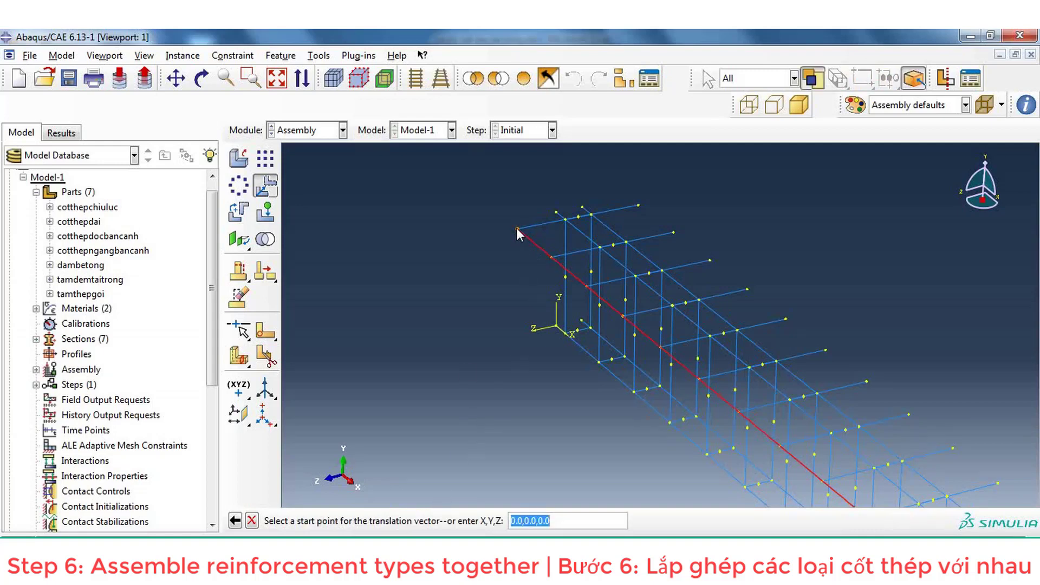
click(518, 228)
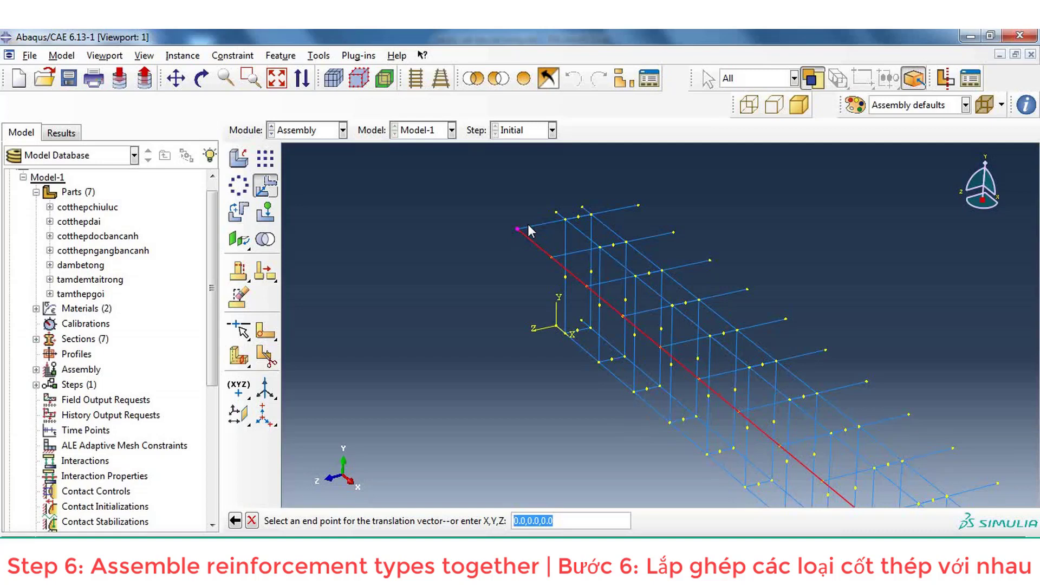
text(0,0.26,)
text(0.11)
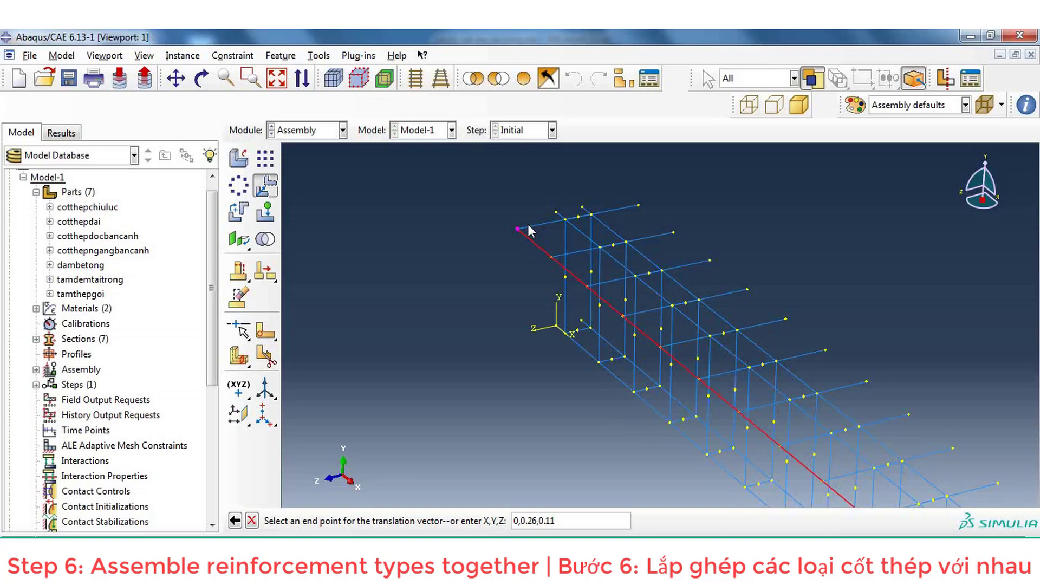